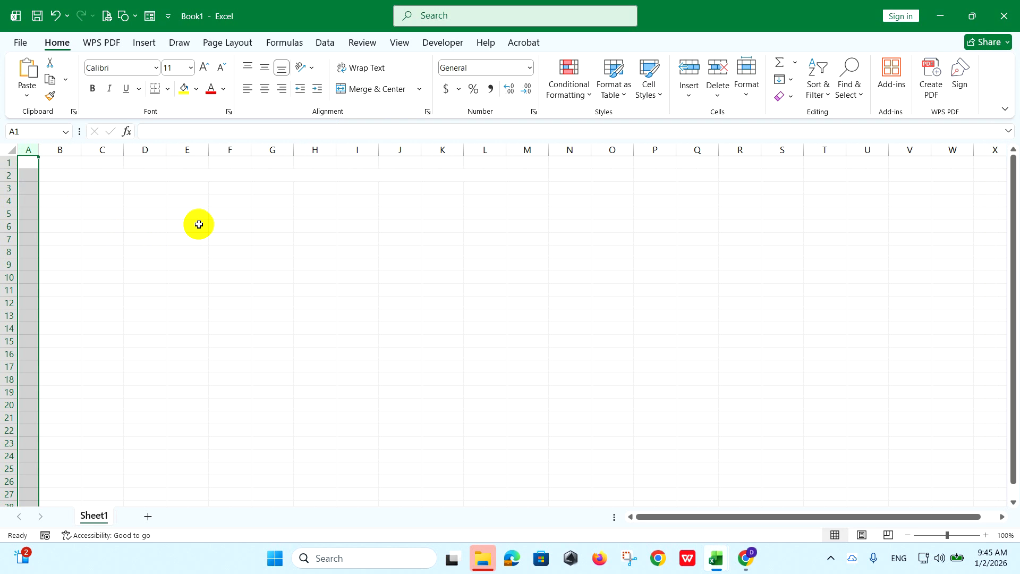
- Enter the title PAYROLL in the merged cell B2:M2
{"action": "left_click", "coordinate": [174, 178]}
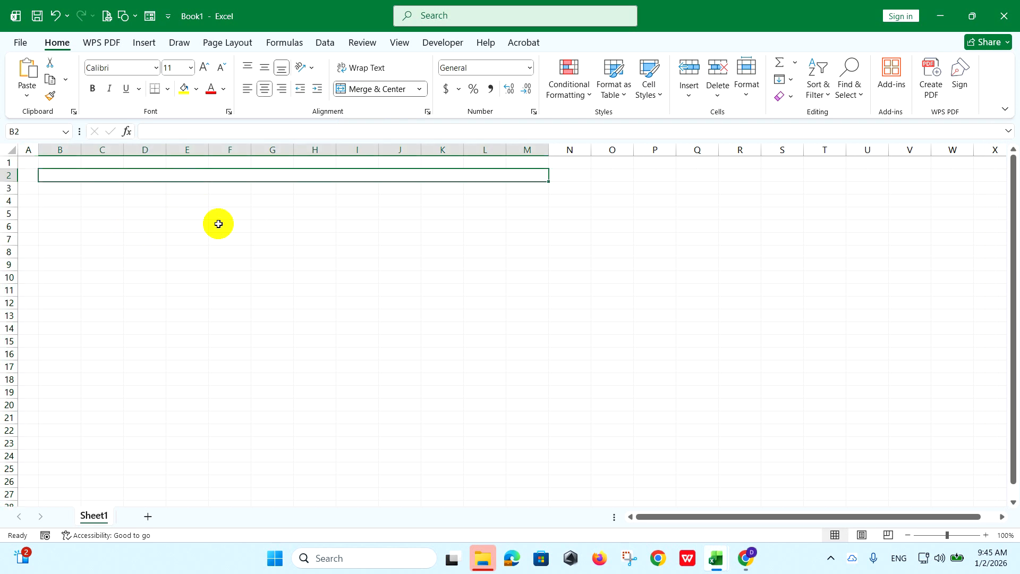
{"action": "type", "text": "PAYROLL"}
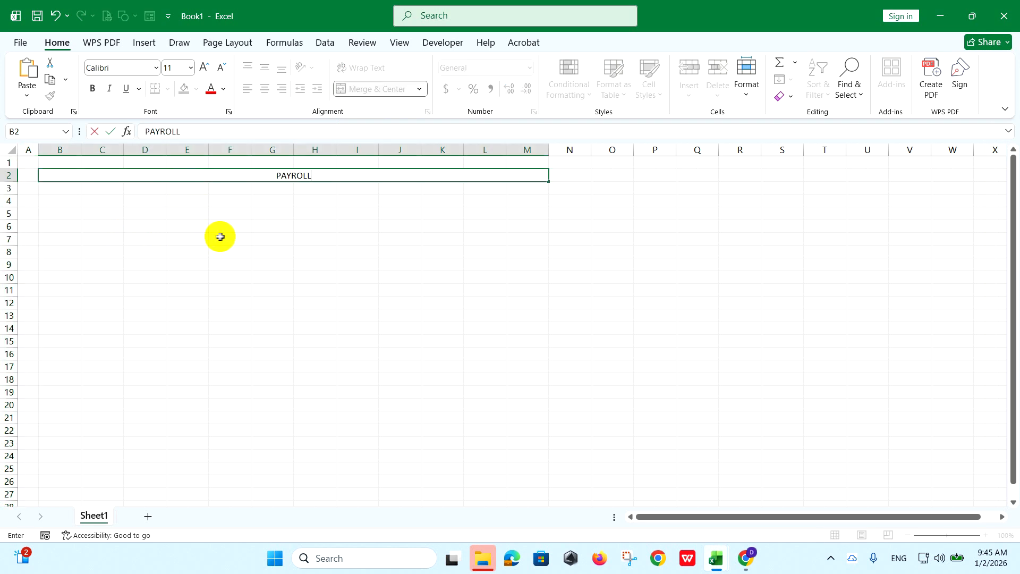
{"action": "left_click", "coordinate": [68, 189]}
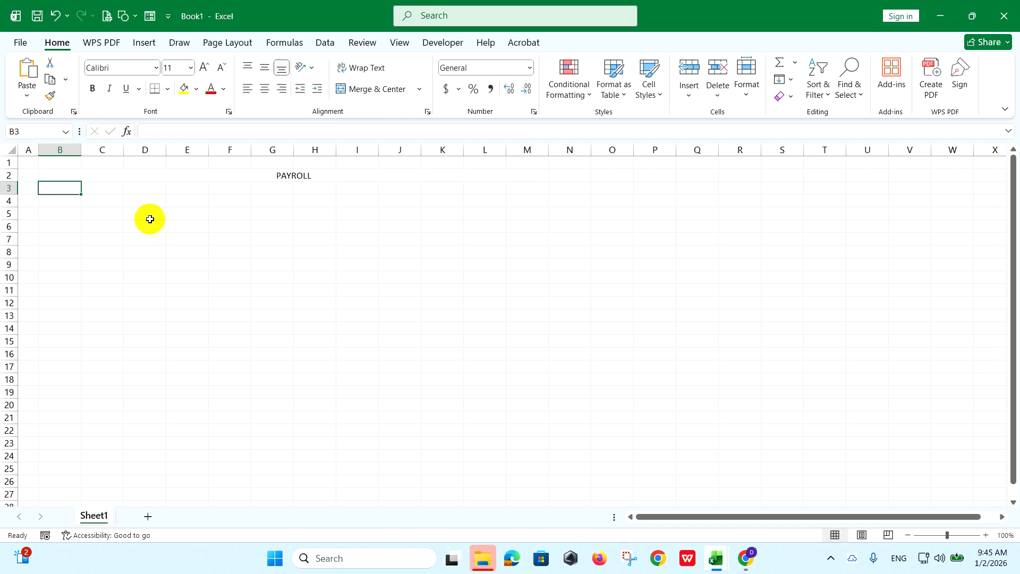
- Set the font of the PAYROLL title to Arial Black
{"action": "left_click", "coordinate": [113, 175]}
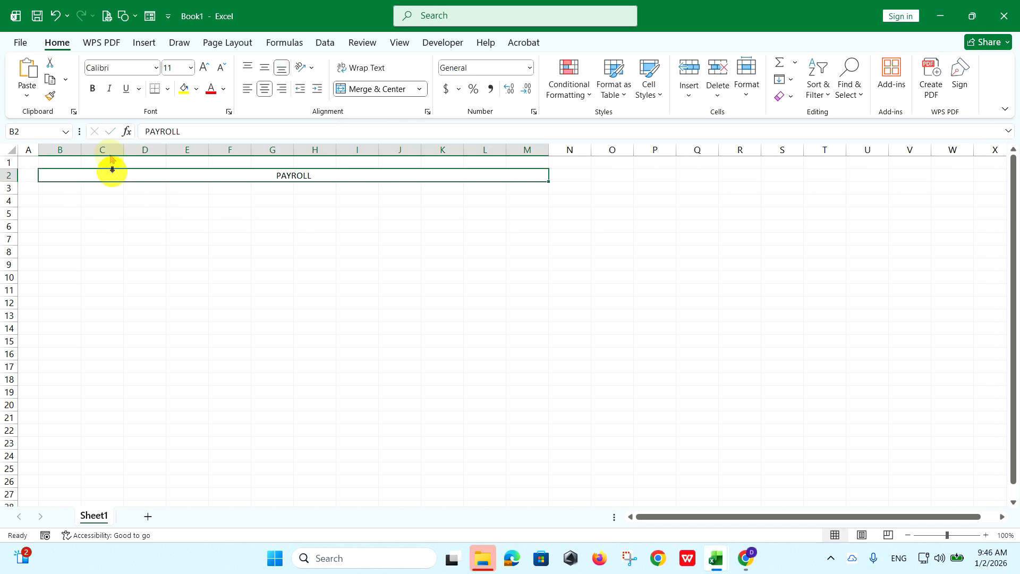
{"action": "left_click", "coordinate": [128, 67]}
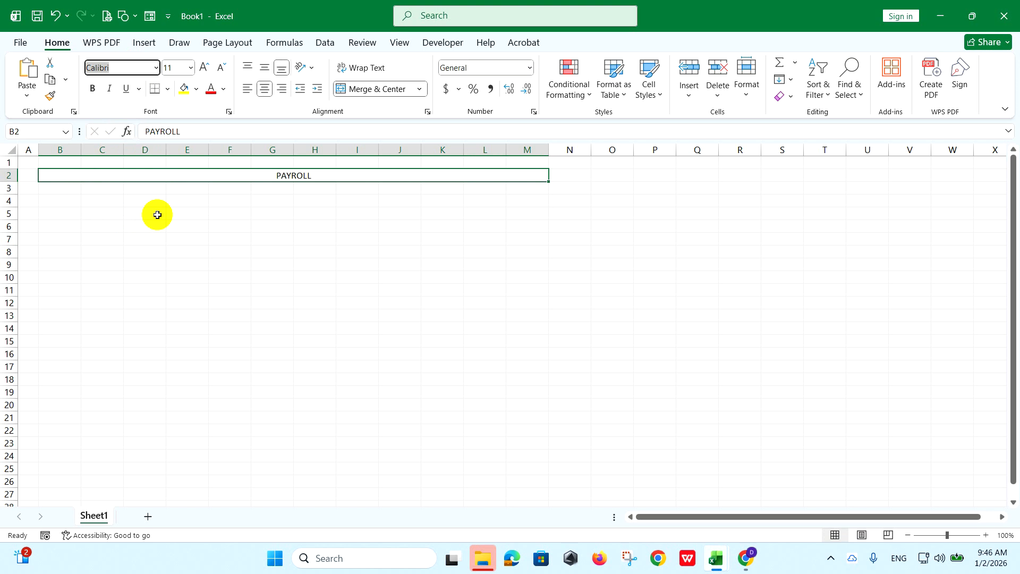
{"action": "type", "text": "Arial Black"}
{"action": "key", "text": "Return"}
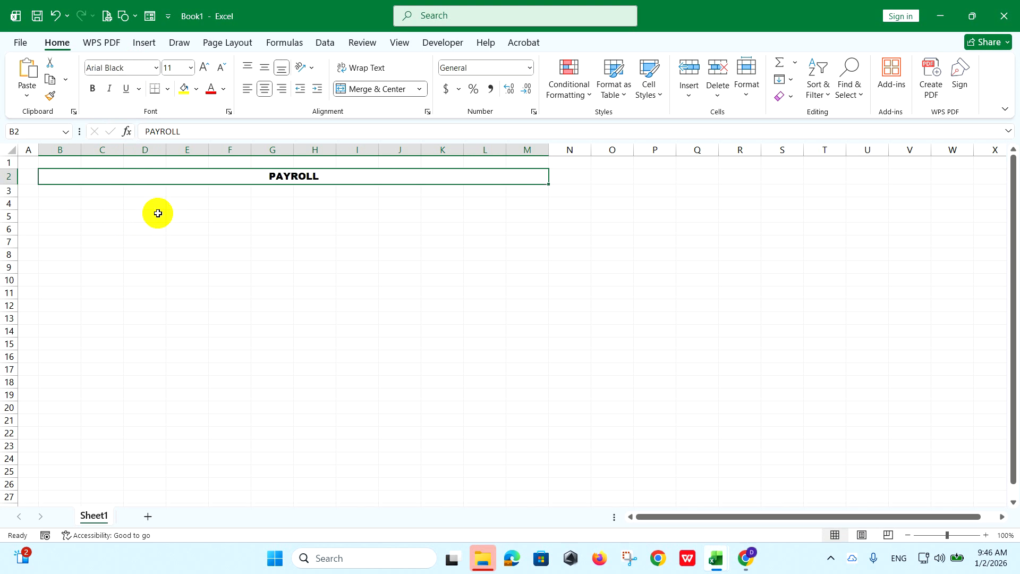
- Left-align the PAYROLL title and center it vertically in row 2, made about three times taller
{"action": "left_click", "coordinate": [248, 91]}
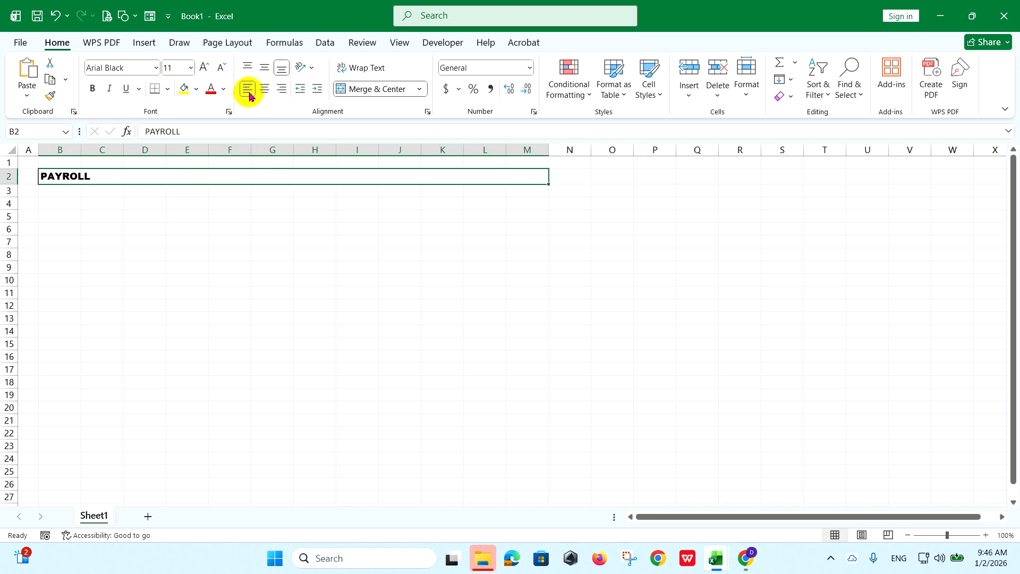
{"action": "left_click_drag", "start_coordinate": [13, 184], "coordinate": [9, 223]}
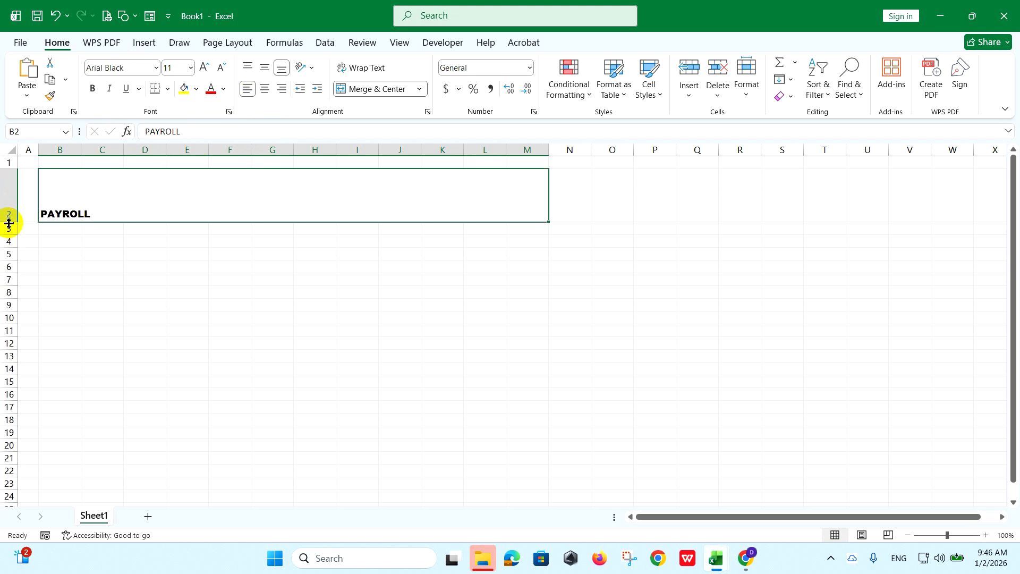
{"action": "left_click", "coordinate": [265, 68]}
- Increase the font size of the PAYROLL title to 36
{"action": "left_click", "coordinate": [205, 70]}
{"action": "left_click", "coordinate": [205, 69]}
{"action": "left_click", "coordinate": [205, 69]}
{"action": "left_click", "coordinate": [205, 69]}
{"action": "left_click", "coordinate": [205, 69]}
{"action": "left_click", "coordinate": [205, 69]}
{"action": "left_click", "coordinate": [205, 69]}
{"action": "left_click", "coordinate": [205, 69]}
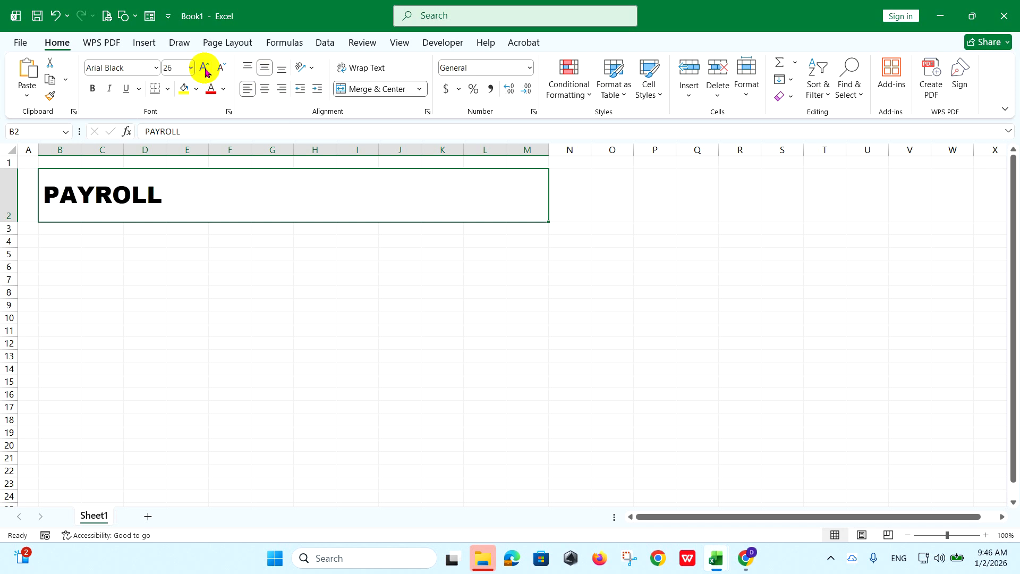
{"action": "left_click", "coordinate": [205, 69]}
{"action": "left_click", "coordinate": [205, 69]}
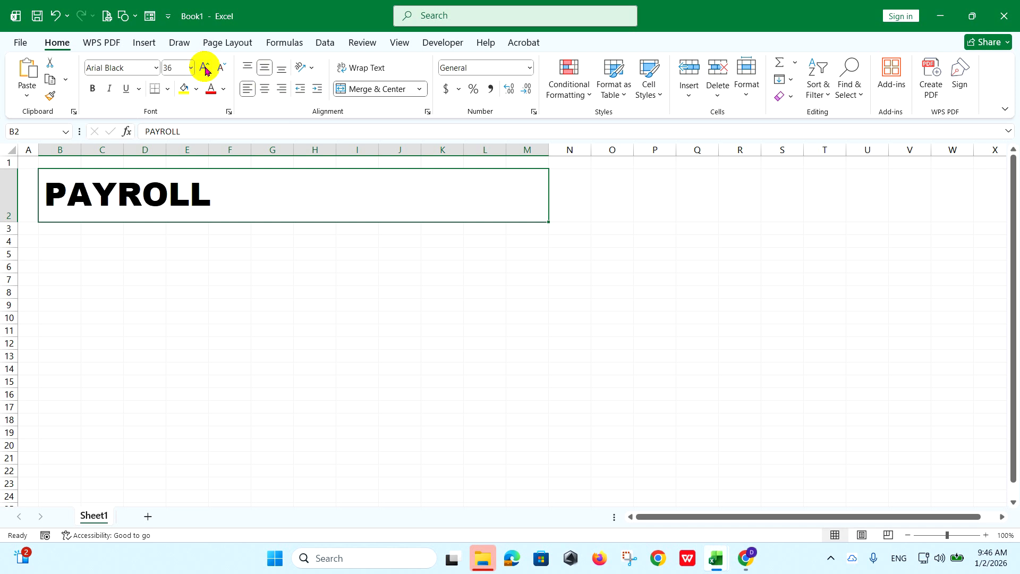
{"action": "left_click", "coordinate": [79, 229]}
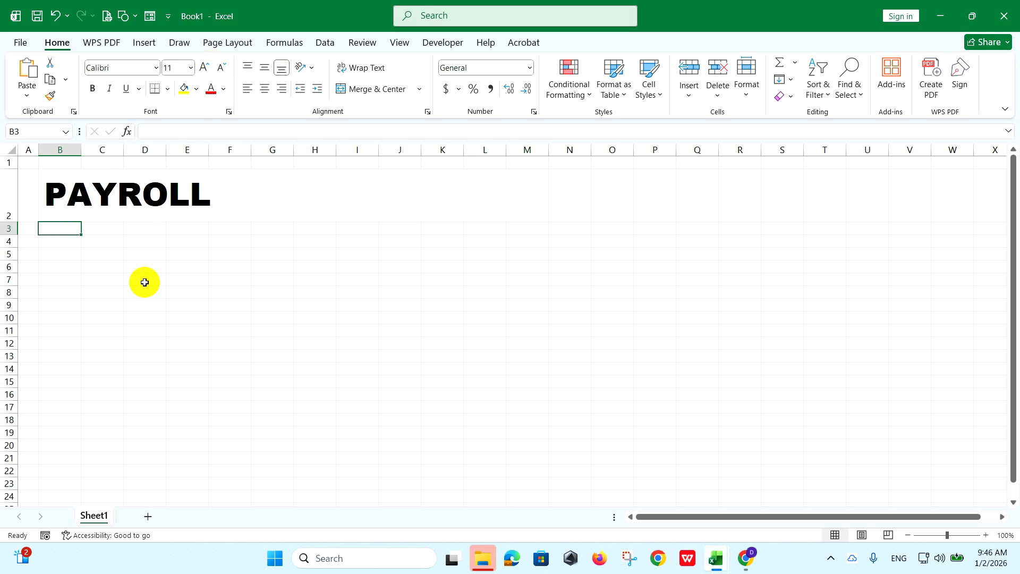
- Change the font color of the PAYROLL title to the dark blue-gray theme shade
{"action": "left_click", "coordinate": [91, 212]}
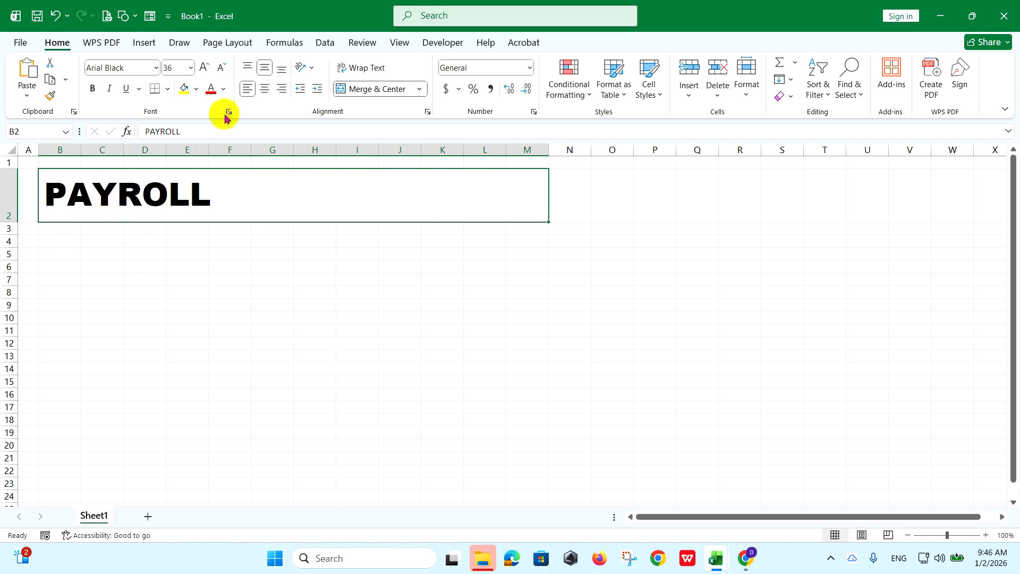
{"action": "left_click", "coordinate": [225, 90]}
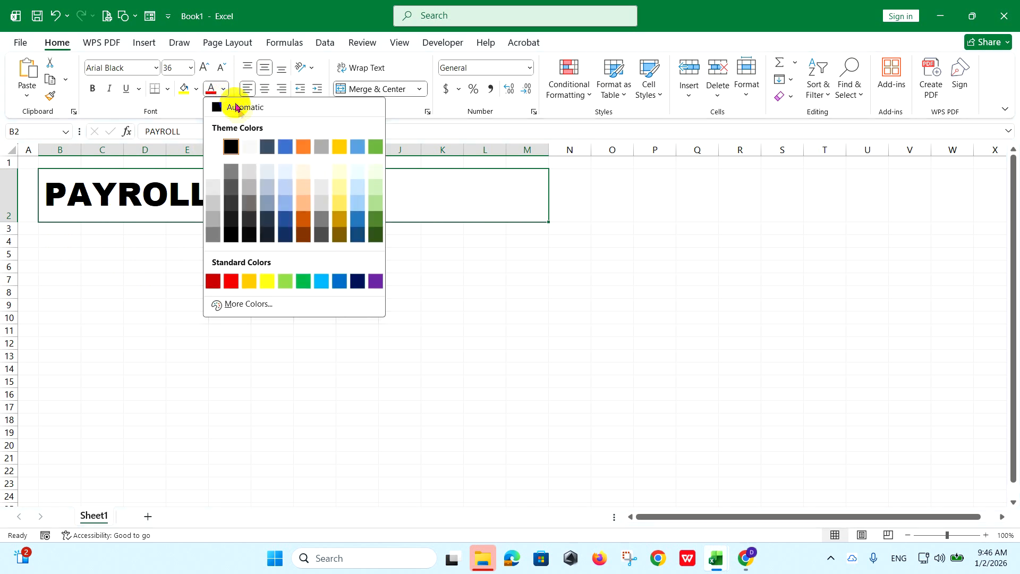
{"action": "left_click", "coordinate": [267, 218]}
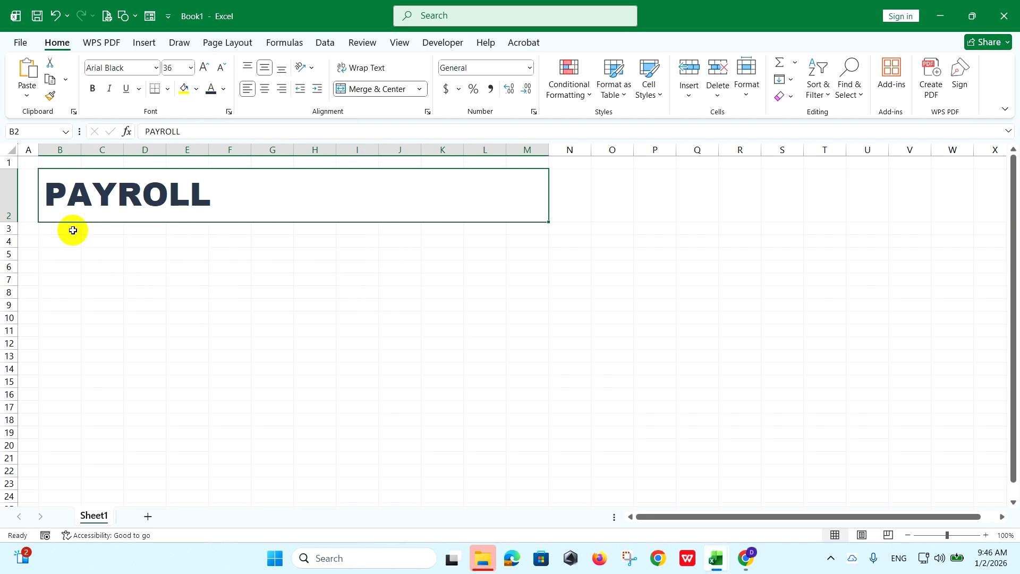
- Paste the copied column headers, Employee ID through Net Pay, as values into row 3 starting at B3
{"action": "left_click", "coordinate": [73, 230]}
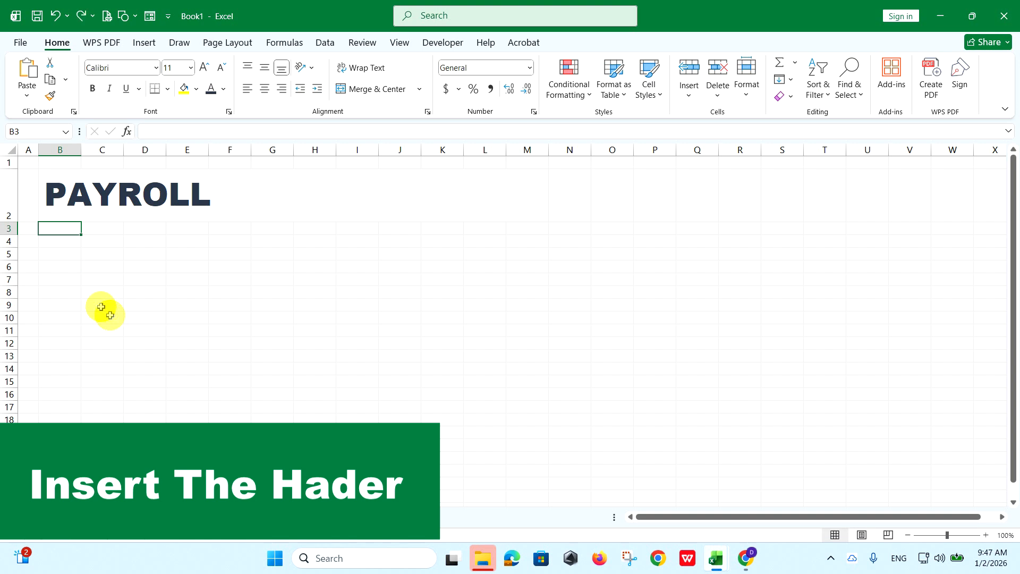
{"action": "right_click", "coordinate": [57, 232]}
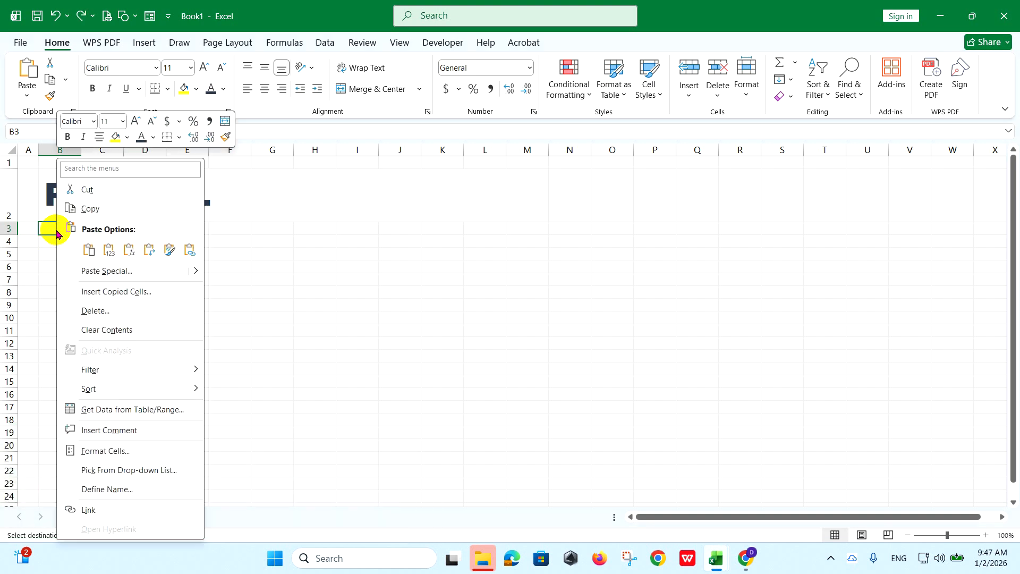
{"action": "left_click", "coordinate": [110, 254]}
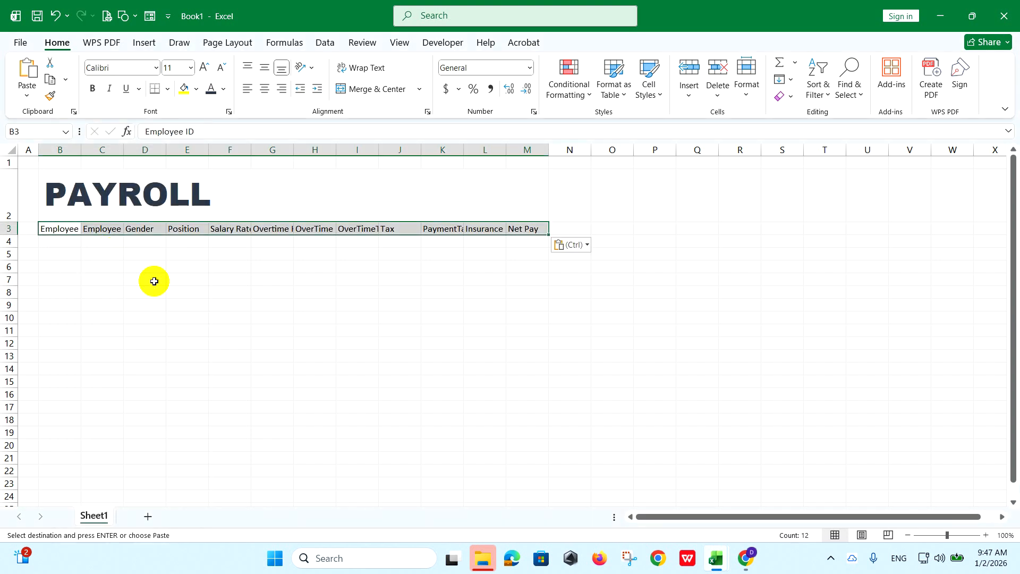
- Widen columns B through M so that each header in row 3 fits its column
{"action": "left_click", "coordinate": [56, 148]}
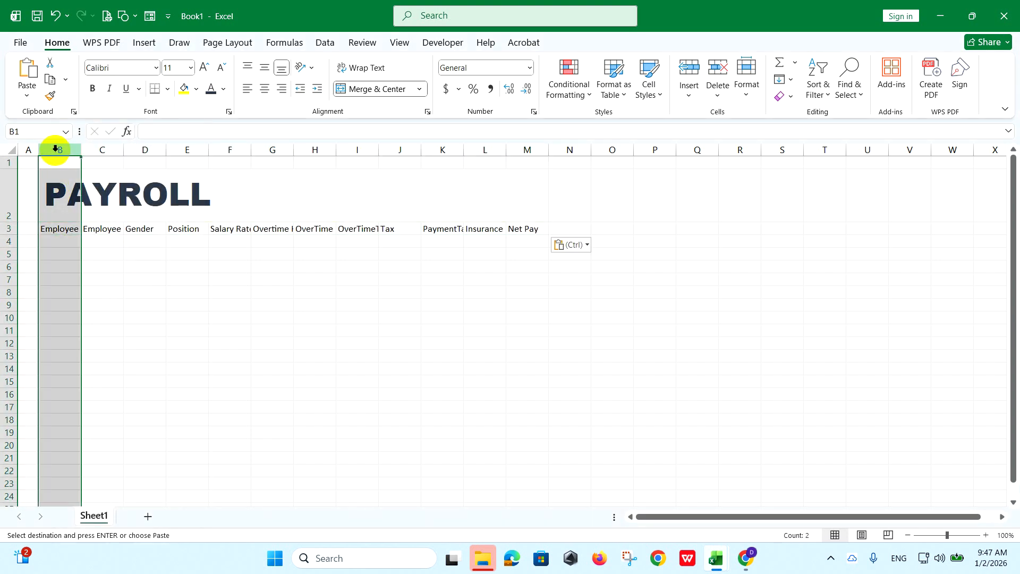
{"action": "left_click_drag", "start_coordinate": [80, 149], "coordinate": [601, 152]}
{"action": "left_click", "coordinate": [126, 150]}
{"action": "left_click_drag", "start_coordinate": [644, 152], "coordinate": [657, 152]}
{"action": "left_click_drag", "start_coordinate": [700, 152], "coordinate": [874, 151]}
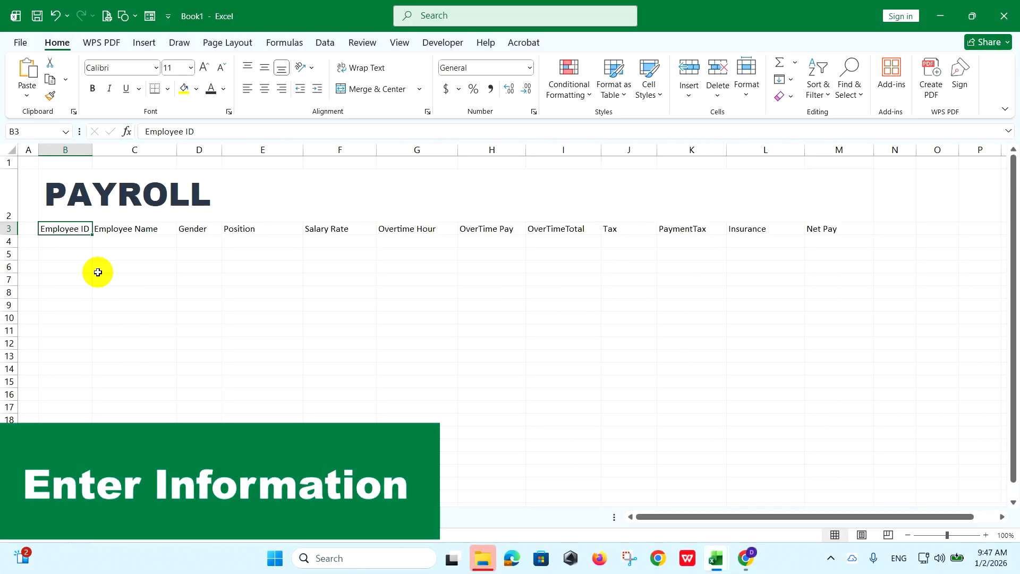
- Paste the copied employee IDs, names, genders and positions as values starting at cell B4
{"action": "left_click", "coordinate": [77, 241]}
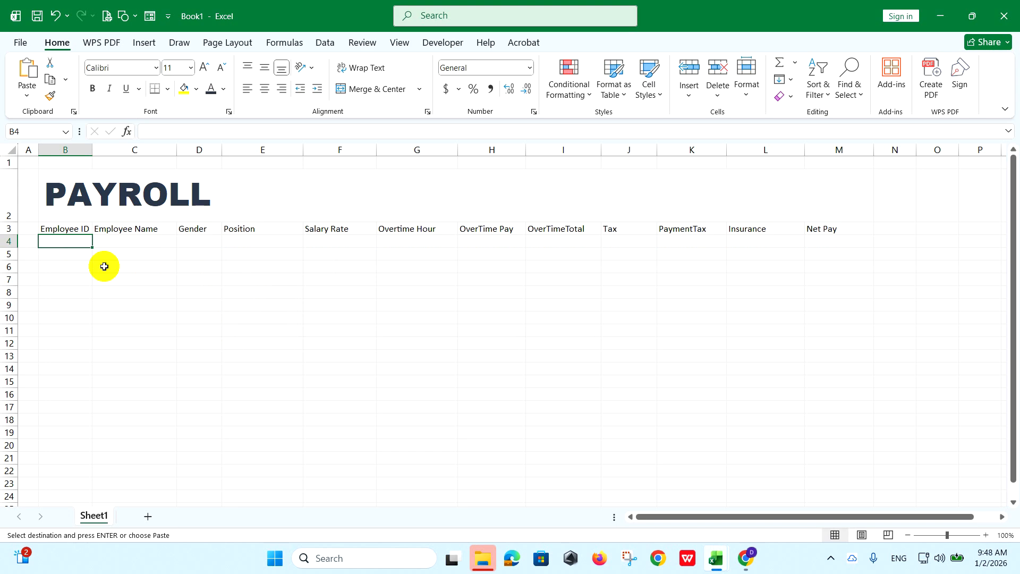
{"action": "right_click", "coordinate": [74, 243]}
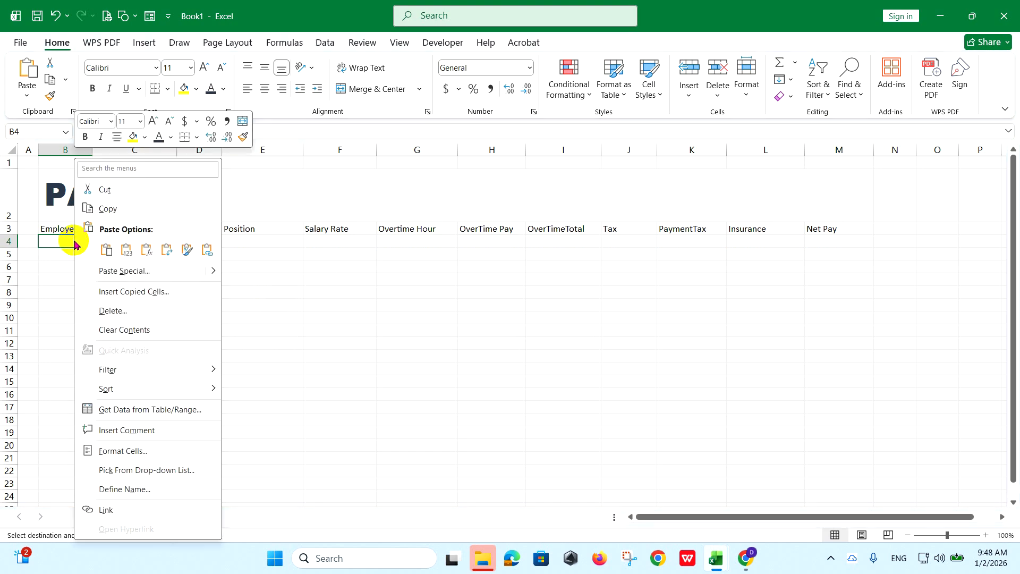
{"action": "left_click", "coordinate": [124, 249]}
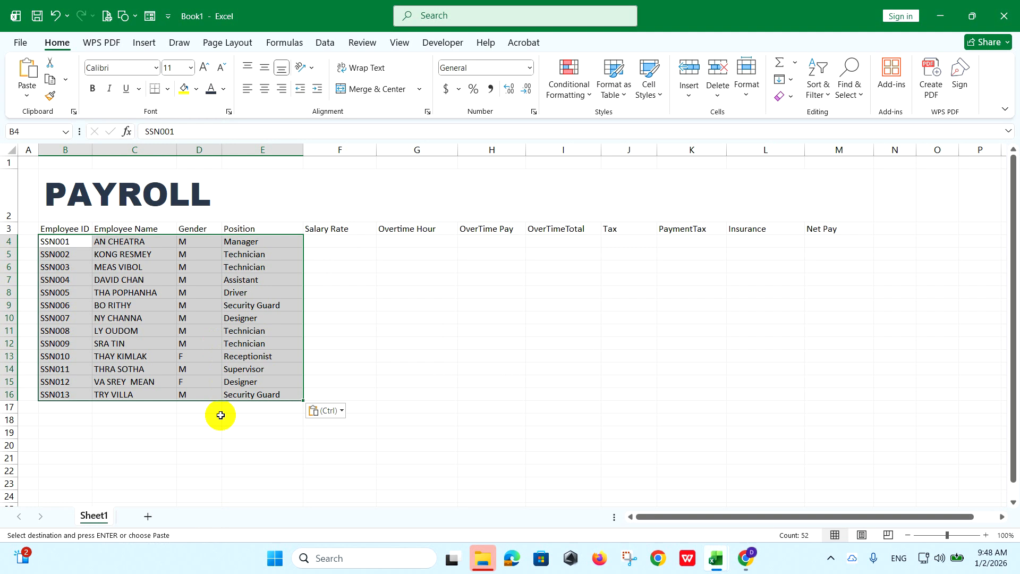
{"action": "left_click", "coordinate": [236, 399]}
{"action": "key", "text": "ctrl"}
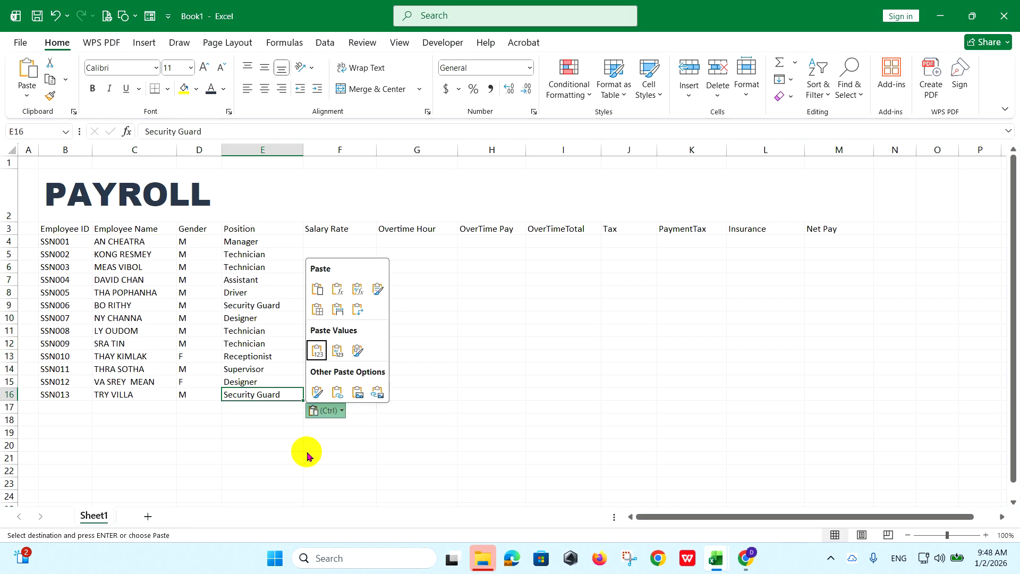
{"action": "left_click", "coordinate": [277, 392]}
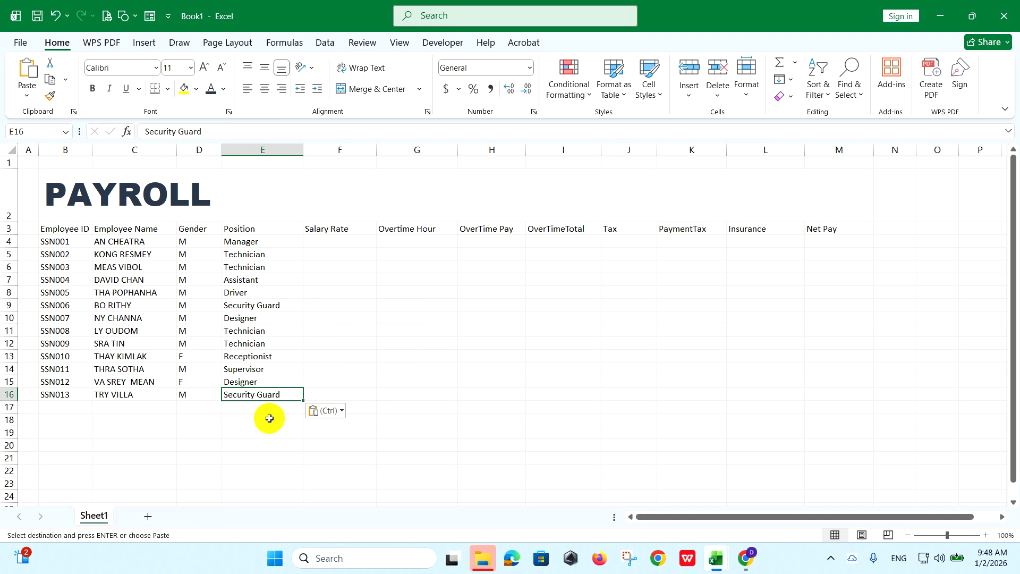
- Set the font of the payroll data range B4:M16 to Karla, size 9
{"action": "left_click_drag", "start_coordinate": [61, 243], "coordinate": [817, 396]}
{"action": "left_click", "coordinate": [117, 69]}
{"action": "type", "text": "Karla"}
{"action": "key", "text": "Return"}
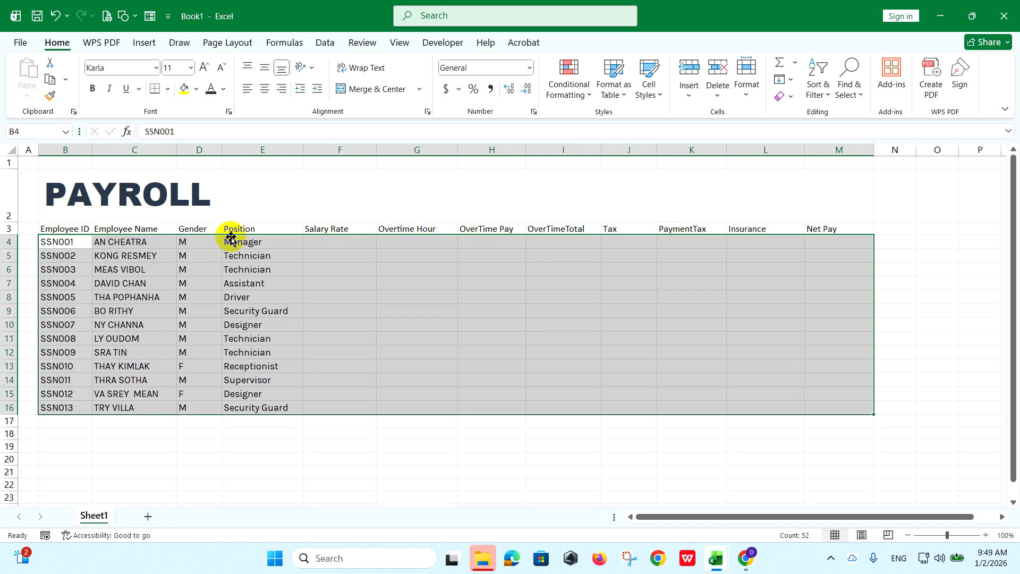
{"action": "left_click", "coordinate": [221, 71]}
{"action": "left_click", "coordinate": [221, 72]}
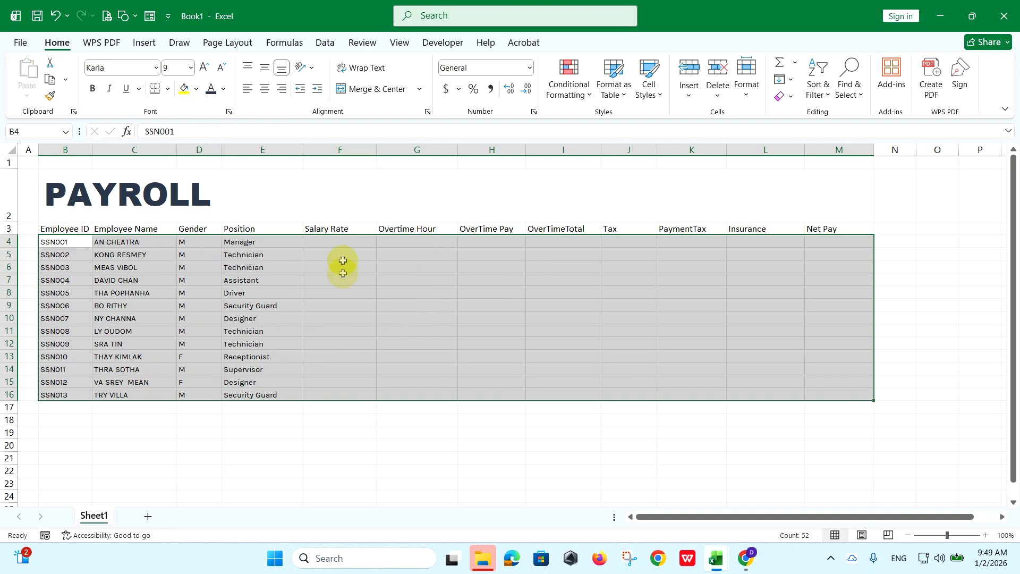
{"action": "left_click", "coordinate": [341, 244]}
- Format the header row B3:M3 with a dark blue-gray fill and white text
{"action": "left_click_drag", "start_coordinate": [73, 228], "coordinate": [824, 229]}
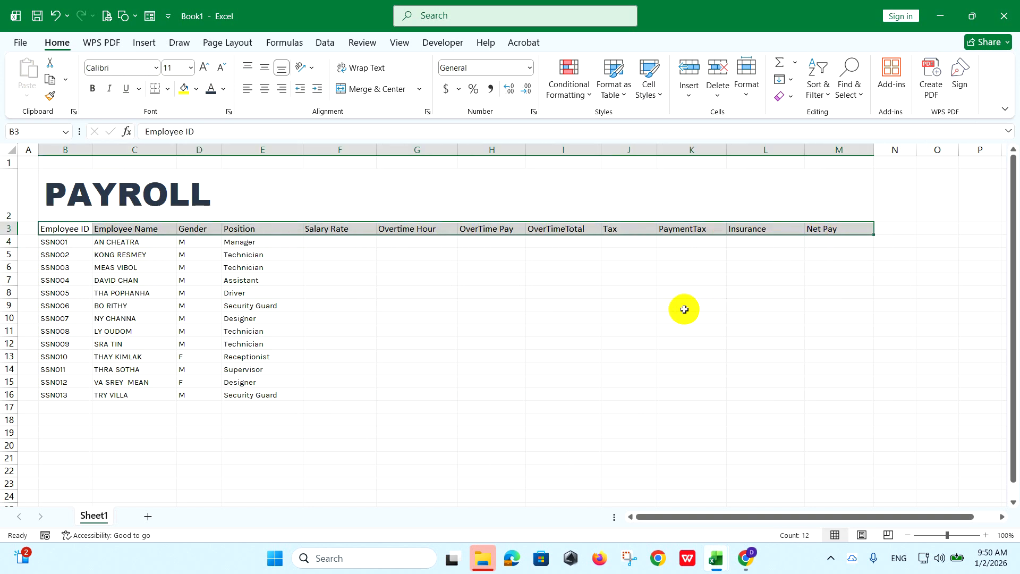
{"action": "left_click", "coordinate": [197, 90]}
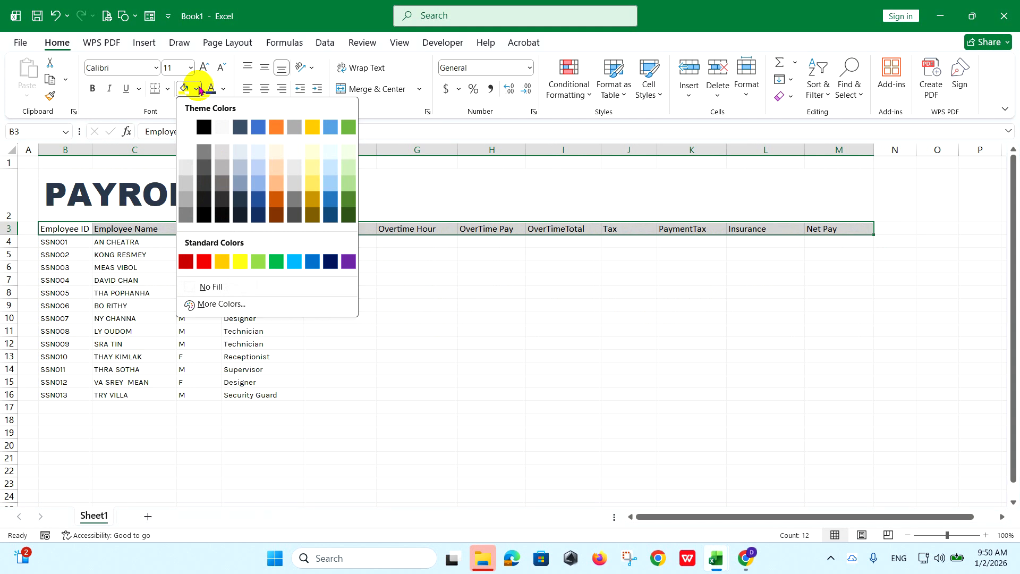
{"action": "left_click", "coordinate": [241, 199]}
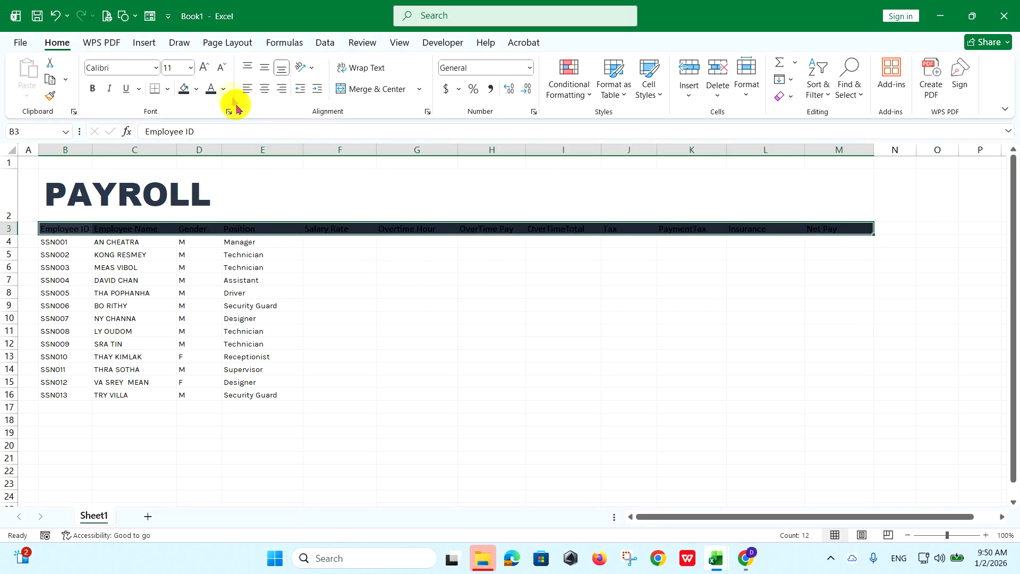
{"action": "left_click", "coordinate": [223, 88]}
{"action": "left_click", "coordinate": [215, 147]}
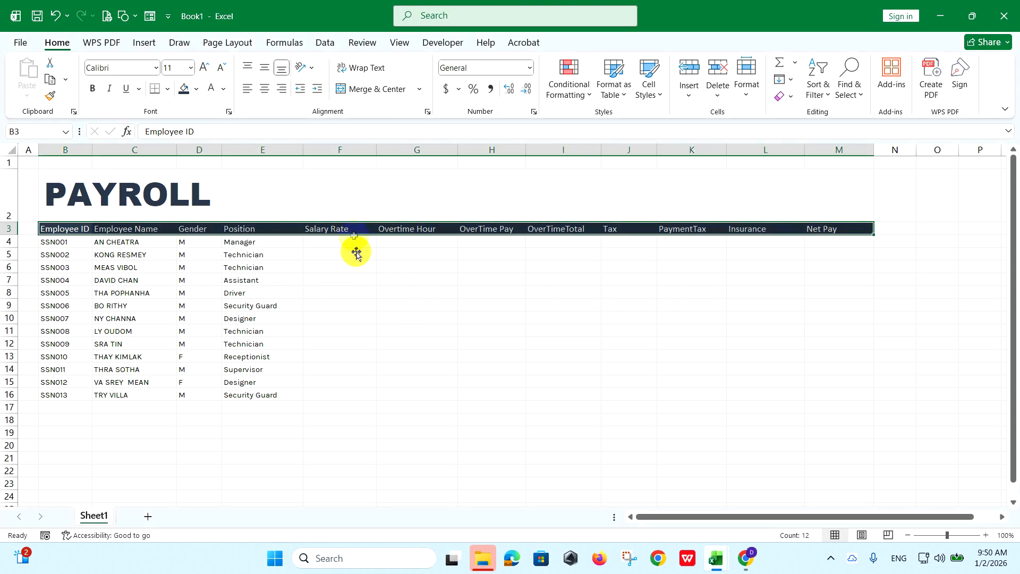
- Fill the Salary Rate and OverTimeTotal header cells with the orange theme color
{"action": "left_click", "coordinate": [348, 227]}
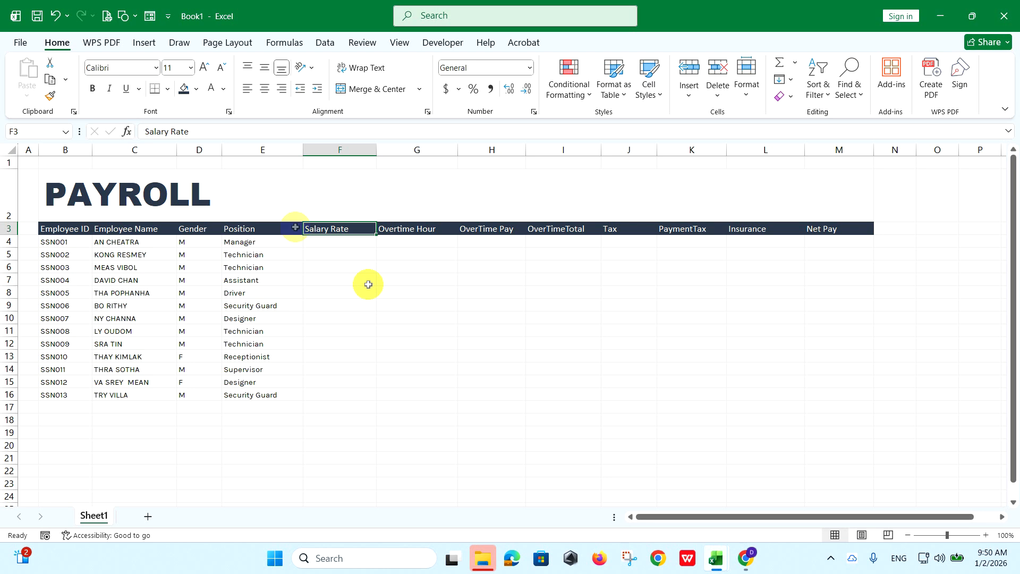
{"action": "left_click", "coordinate": [197, 89]}
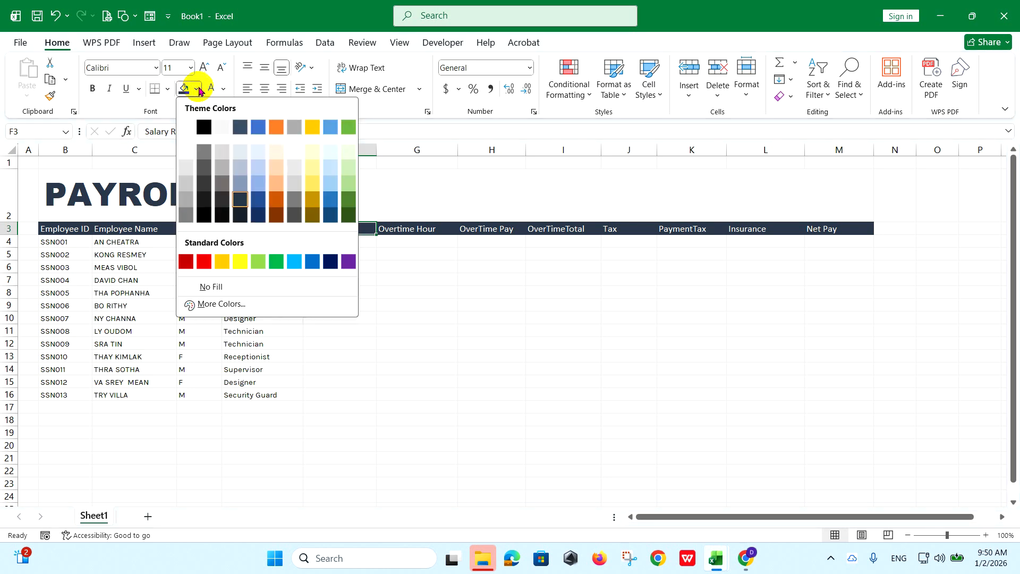
{"action": "left_click", "coordinate": [276, 127]}
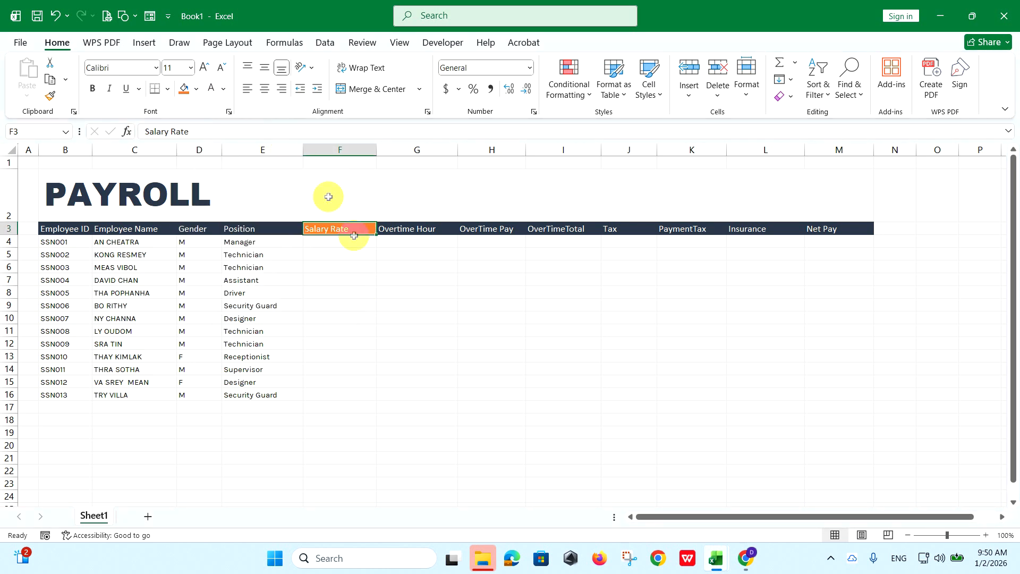
{"action": "left_click", "coordinate": [579, 228]}
{"action": "left_click", "coordinate": [184, 87]}
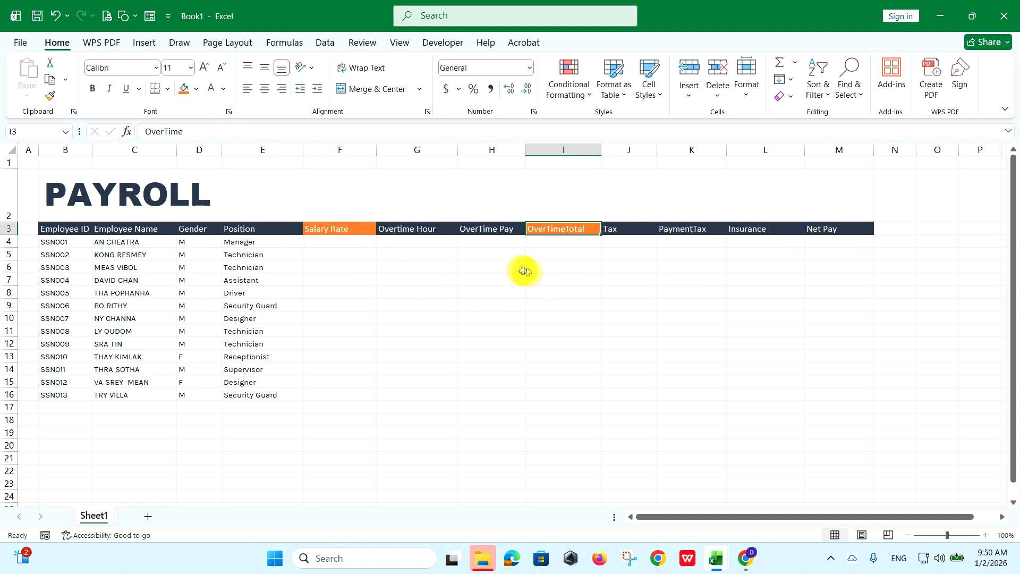
- Fill the Net Pay header cell with standard light blue and the Payment Tax header cell with the orange theme color
{"action": "left_click", "coordinate": [840, 229]}
{"action": "left_click", "coordinate": [196, 89]}
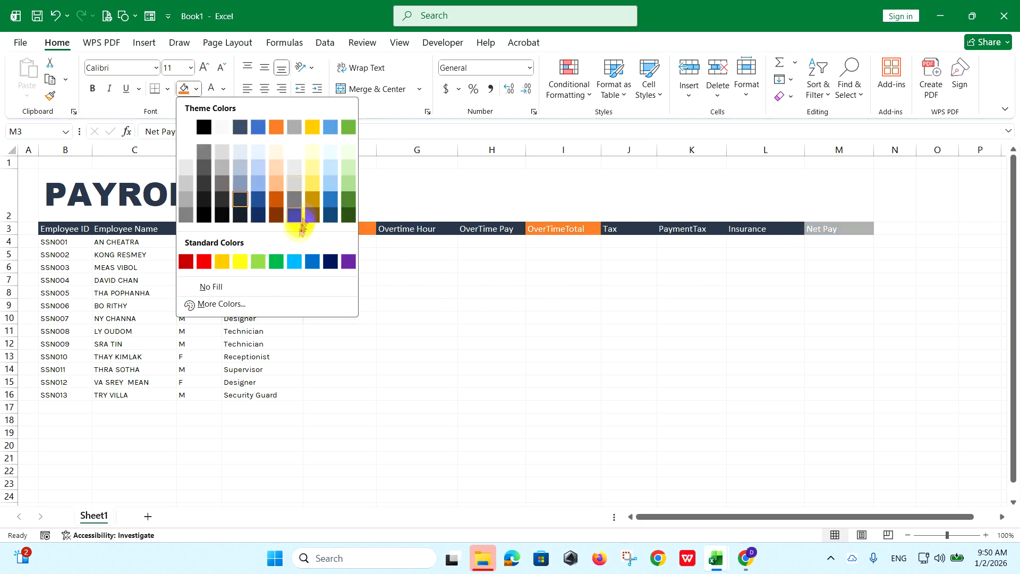
{"action": "left_click", "coordinate": [295, 261]}
{"action": "left_click", "coordinate": [689, 229]}
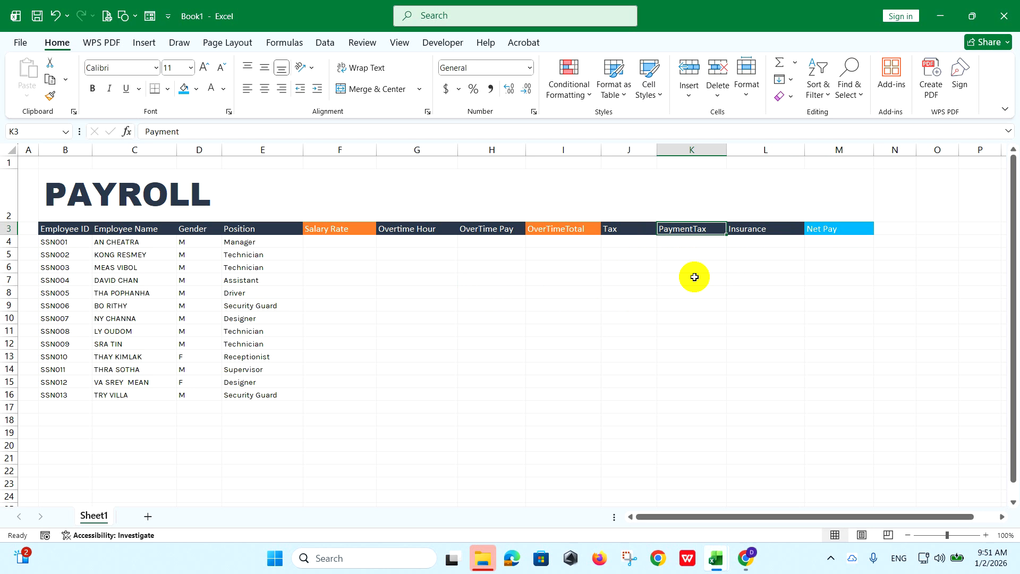
{"action": "left_click", "coordinate": [196, 89]}
{"action": "left_click", "coordinate": [280, 126]}
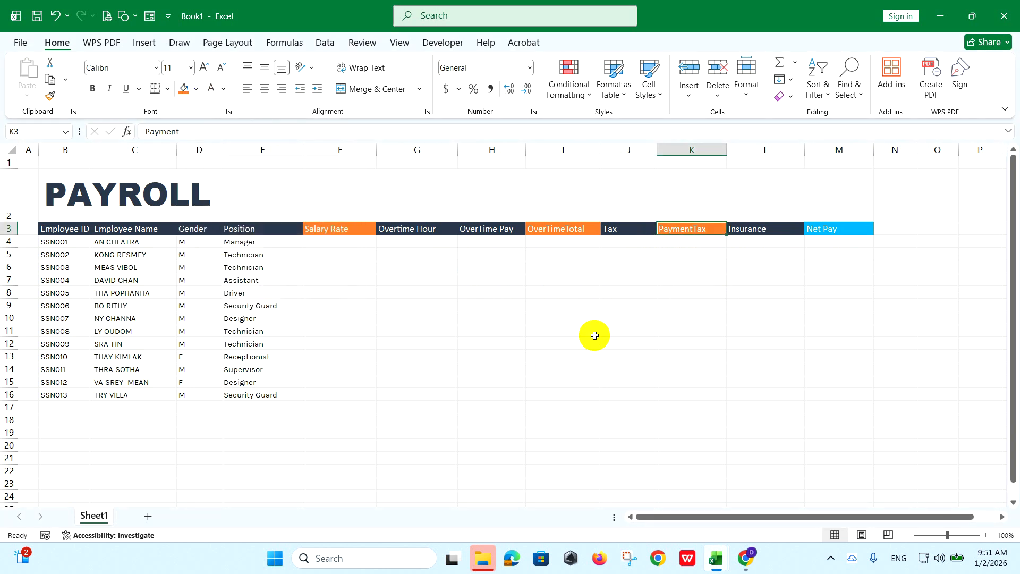
{"action": "left_click", "coordinate": [550, 346]}
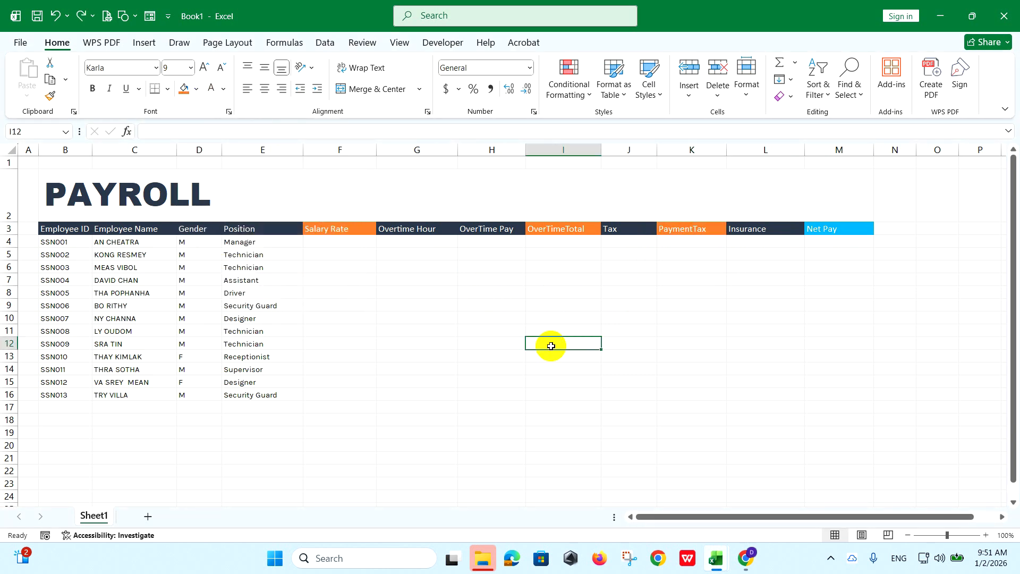
- Center the header cells from Salary Rate to Net Pay both horizontally and vertically
{"action": "left_click_drag", "start_coordinate": [358, 229], "coordinate": [818, 228]}
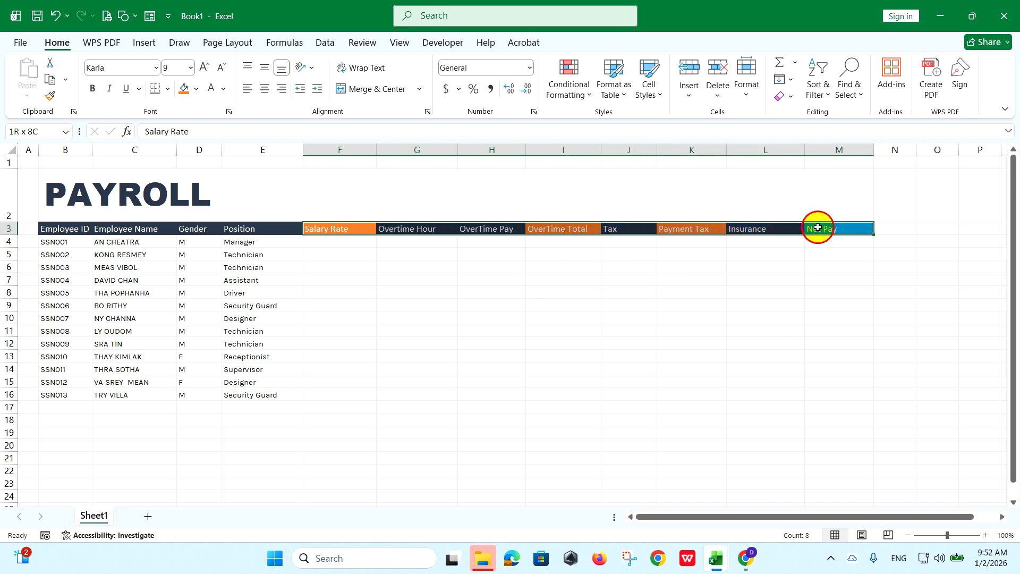
{"action": "left_click", "coordinate": [265, 88]}
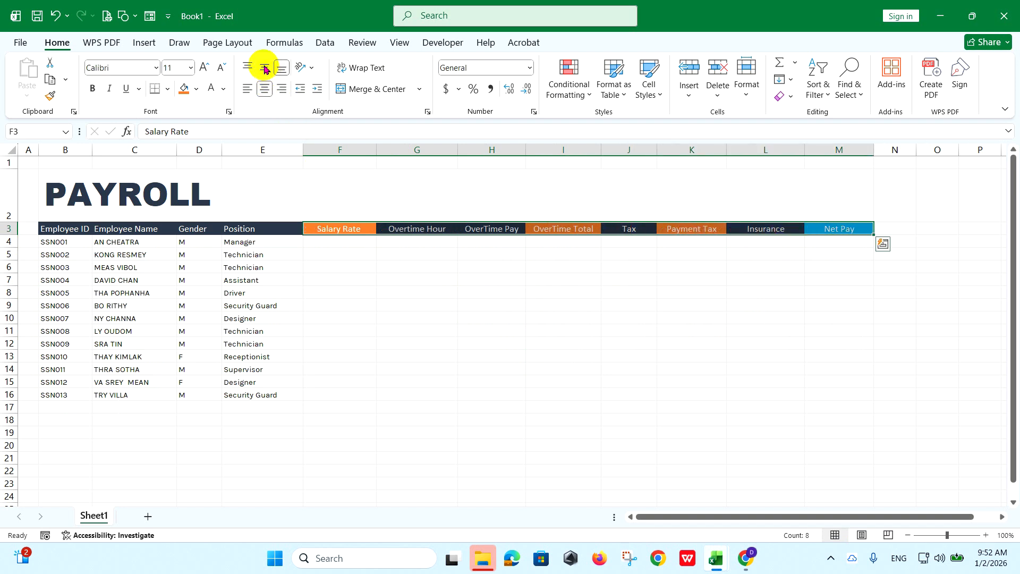
{"action": "left_click", "coordinate": [264, 68]}
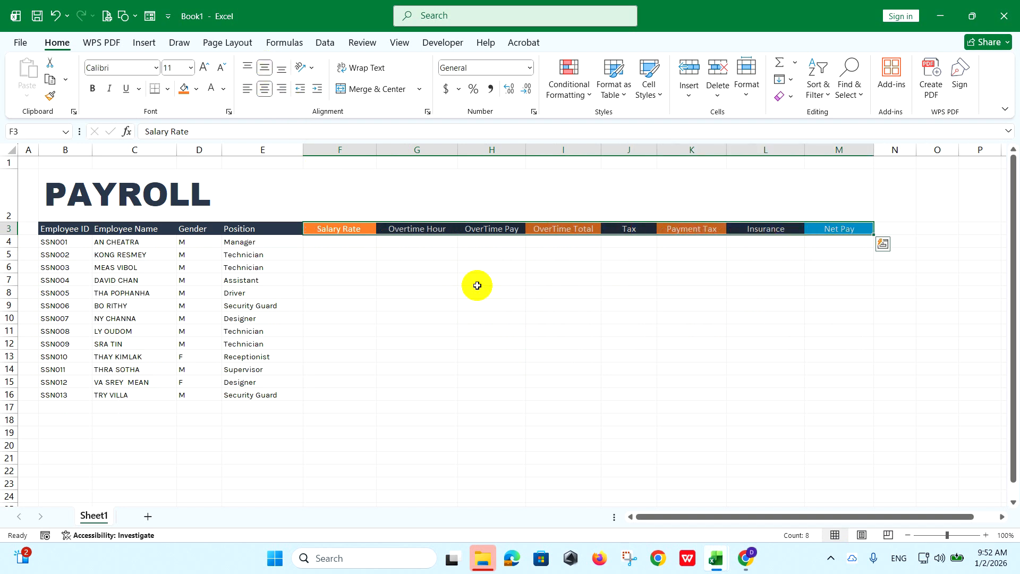
{"action": "left_click", "coordinate": [348, 242]}
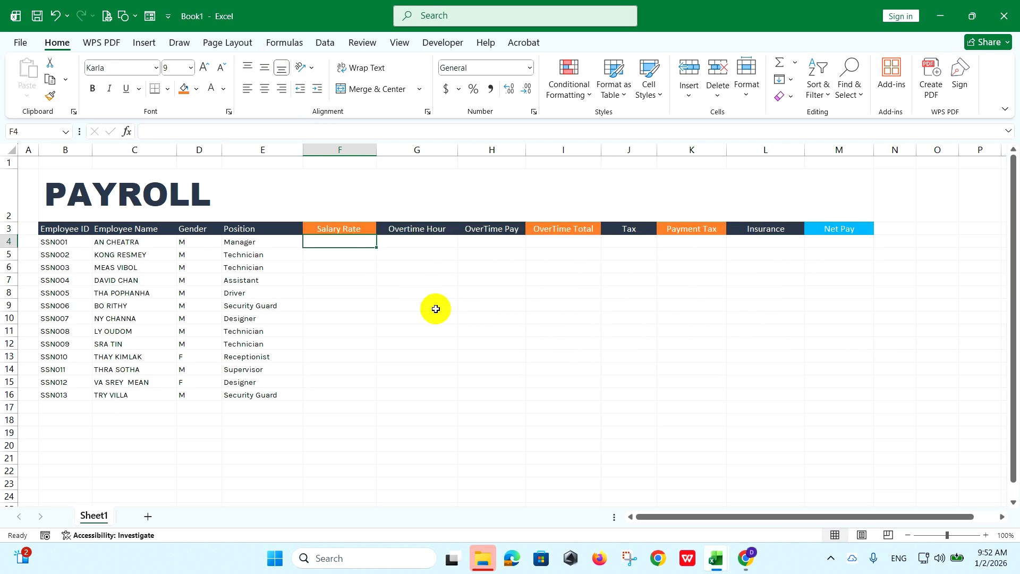
- Narrow column N and frame the payroll table with a light gray fill in row 1, row 17, column A and column N
{"action": "left_click_drag", "start_coordinate": [916, 150], "coordinate": [895, 150]}
{"action": "left_click_drag", "start_coordinate": [31, 161], "coordinate": [877, 158]}
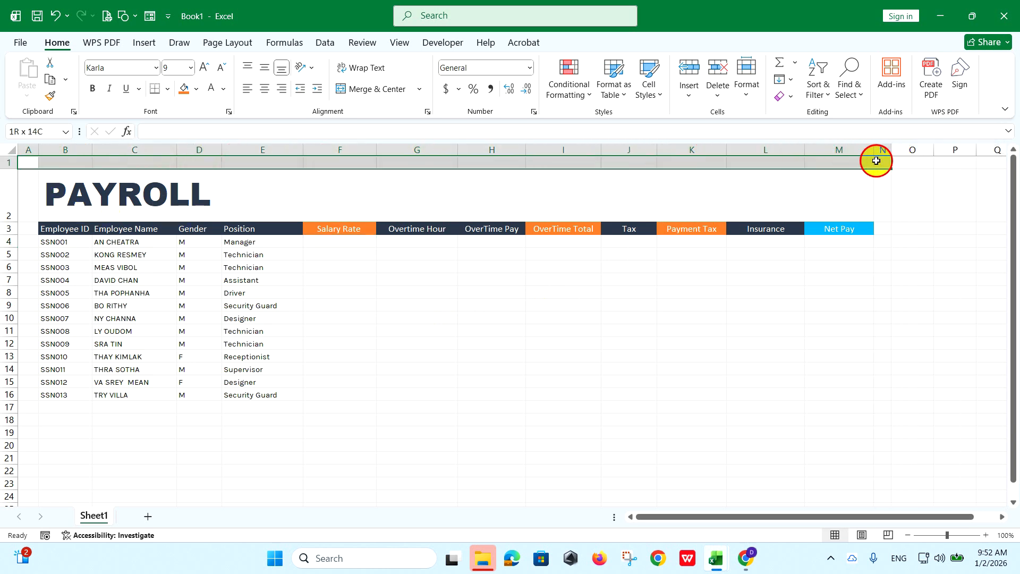
{"action": "left_click", "coordinate": [197, 88]}
{"action": "left_click", "coordinate": [186, 167]}
{"action": "left_click_drag", "start_coordinate": [25, 162], "coordinate": [19, 406]}
{"action": "left_click", "coordinate": [184, 89]}
{"action": "left_click_drag", "start_coordinate": [883, 162], "coordinate": [885, 405]}
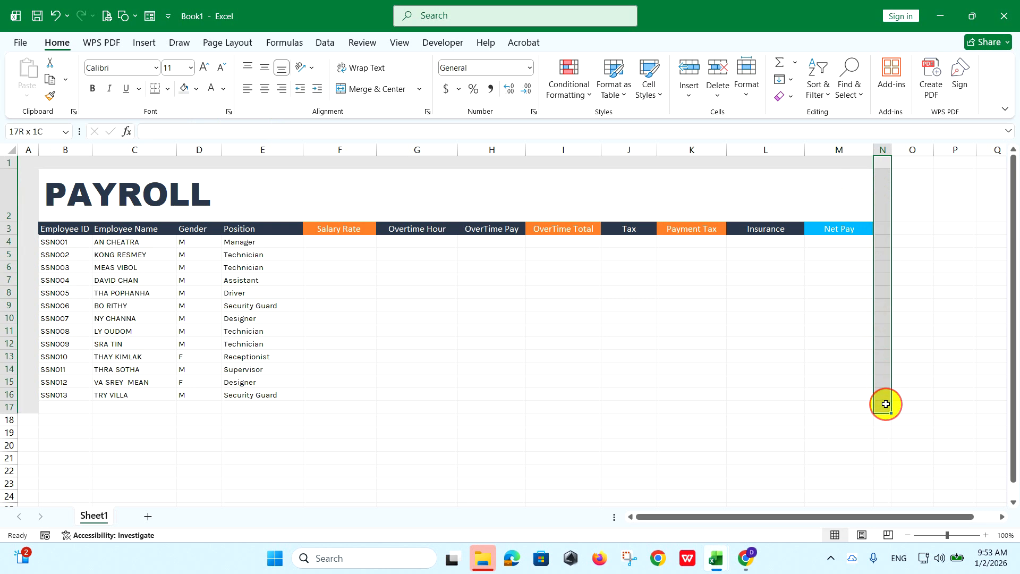
{"action": "left_click", "coordinate": [184, 88]}
{"action": "left_click_drag", "start_coordinate": [27, 406], "coordinate": [856, 406]}
{"action": "left_click", "coordinate": [183, 89]}
{"action": "left_click", "coordinate": [792, 420]}
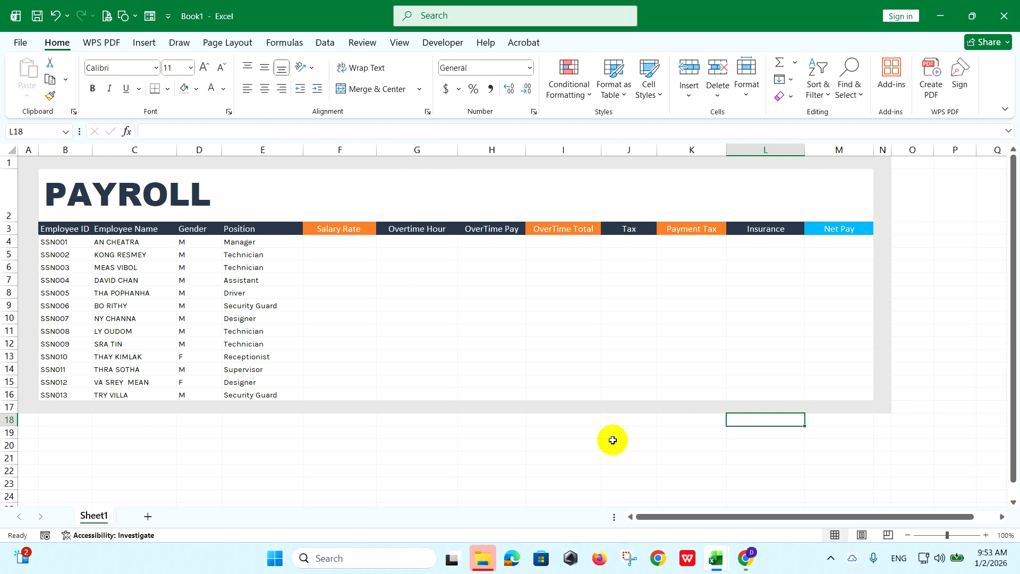
- Clear the gender values from D4:D16
{"action": "key", "text": "ctrl+c"}
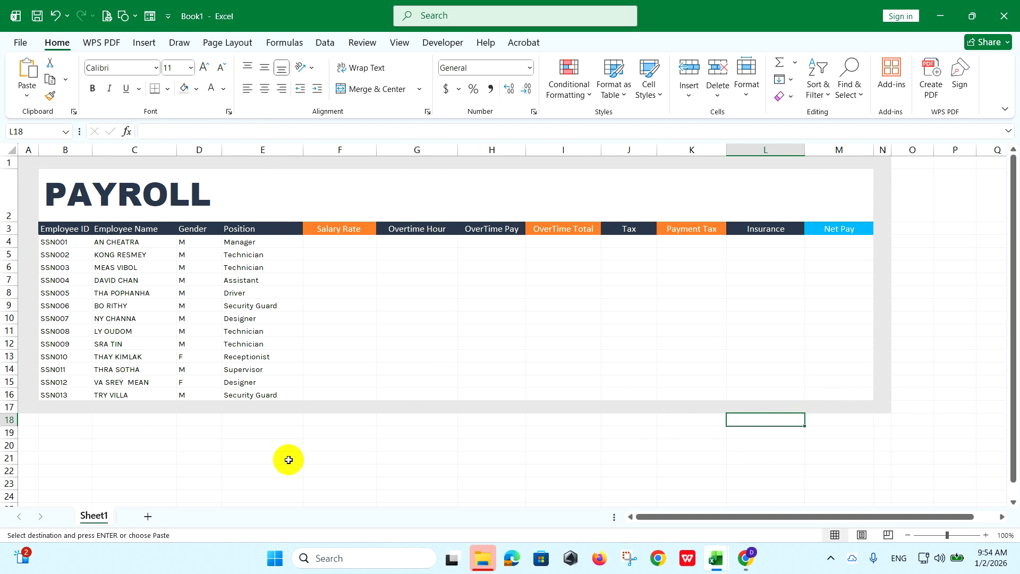
{"action": "left_click_drag", "start_coordinate": [199, 243], "coordinate": [204, 393]}
{"action": "key", "text": "ctrl+v"}
{"action": "key", "text": "Delete"}
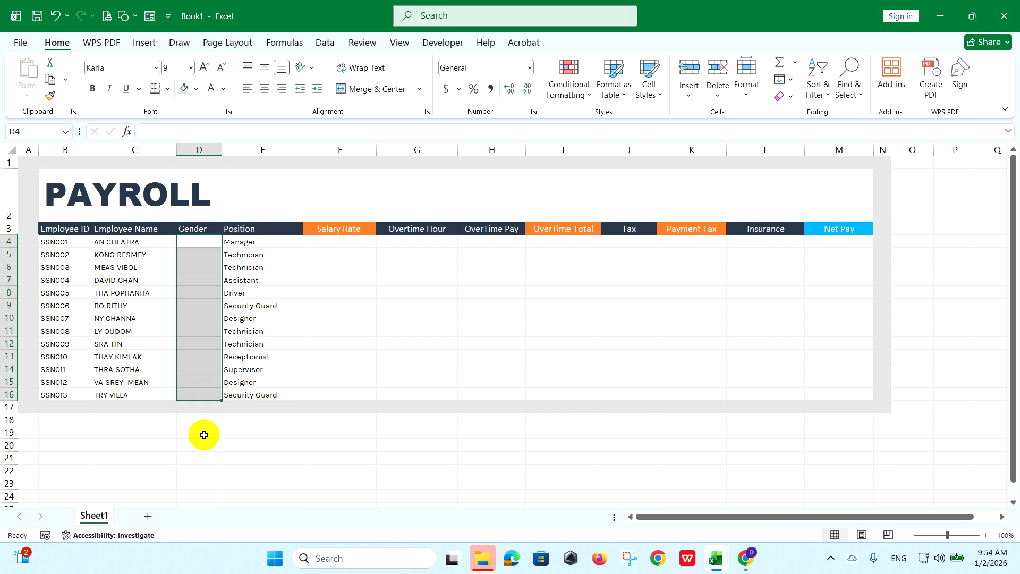
- Rename Sheet1 as Payroll List
{"action": "right_click", "coordinate": [106, 517]}
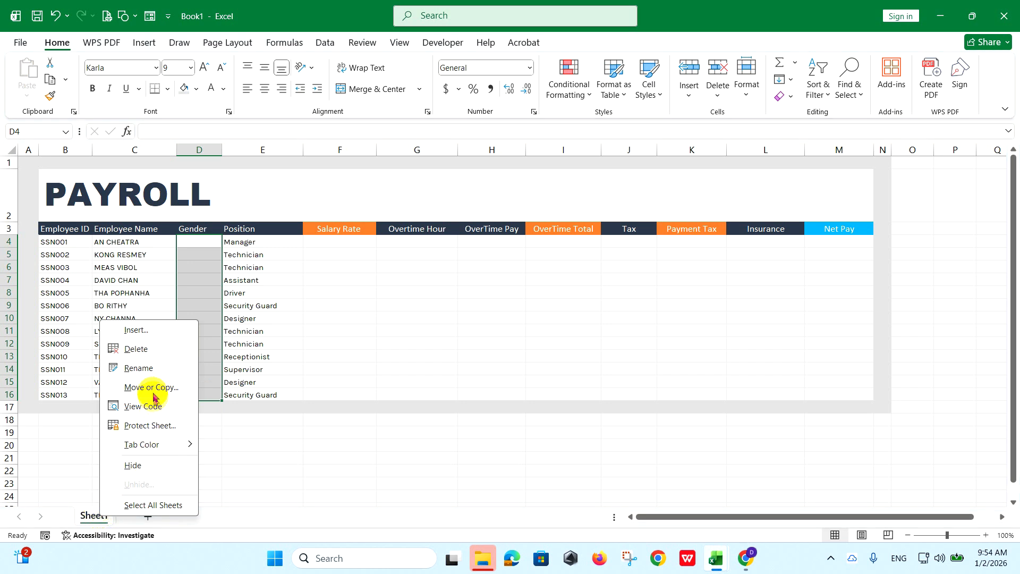
{"action": "left_click", "coordinate": [150, 370]}
{"action": "type", "text": "Payroll List"}
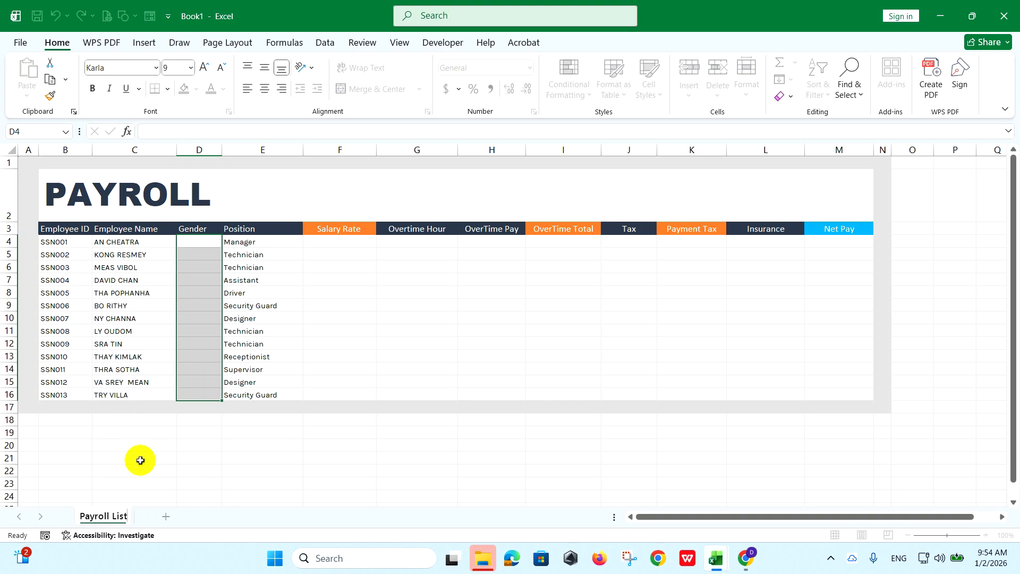
{"action": "left_click", "coordinate": [144, 459]}
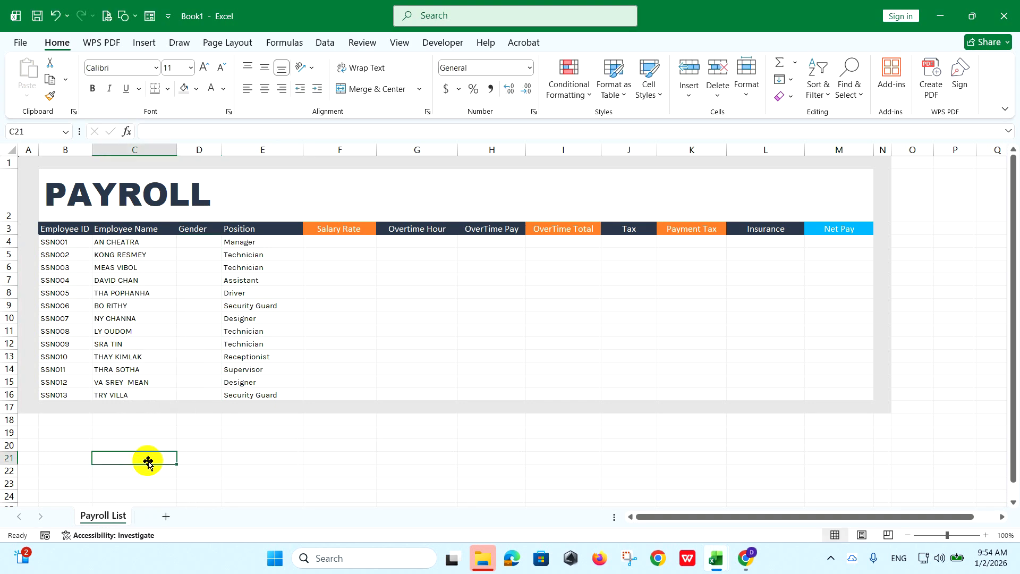
- Add a new worksheet and name it Setting
{"action": "left_click", "coordinate": [166, 515]}
{"action": "double_click", "coordinate": [158, 516]}
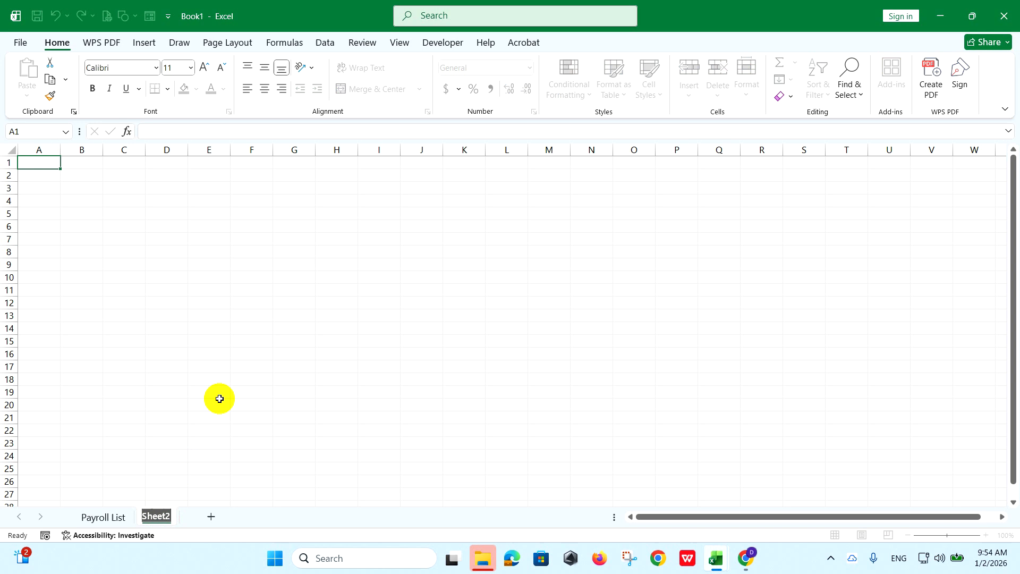
{"action": "type", "text": "Setting"}
{"action": "key", "text": "Return"}
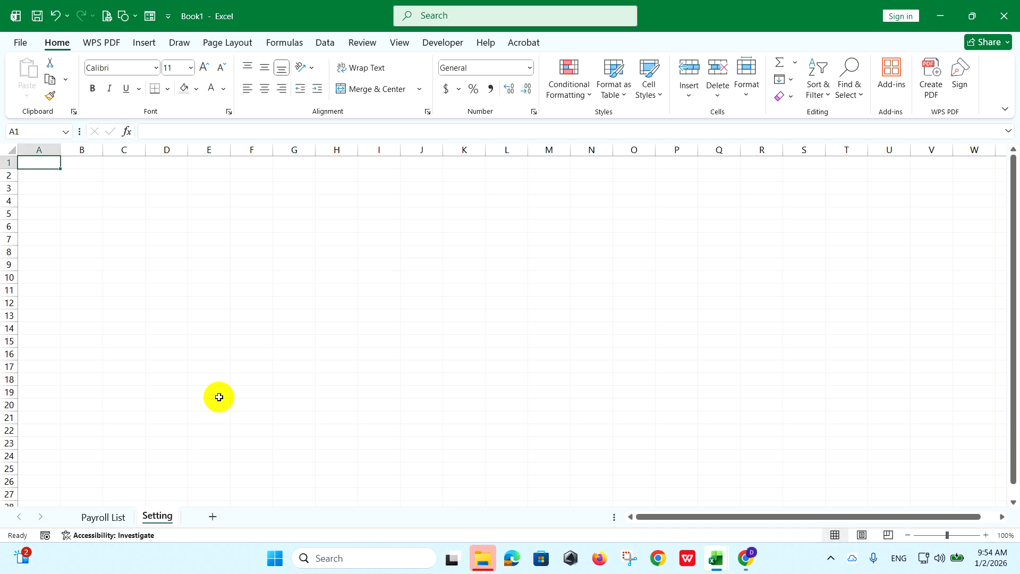
- Enter a list on the Setting sheet with the heading Gender in B1, M in B2 and F in B3
{"action": "left_click", "coordinate": [83, 163]}
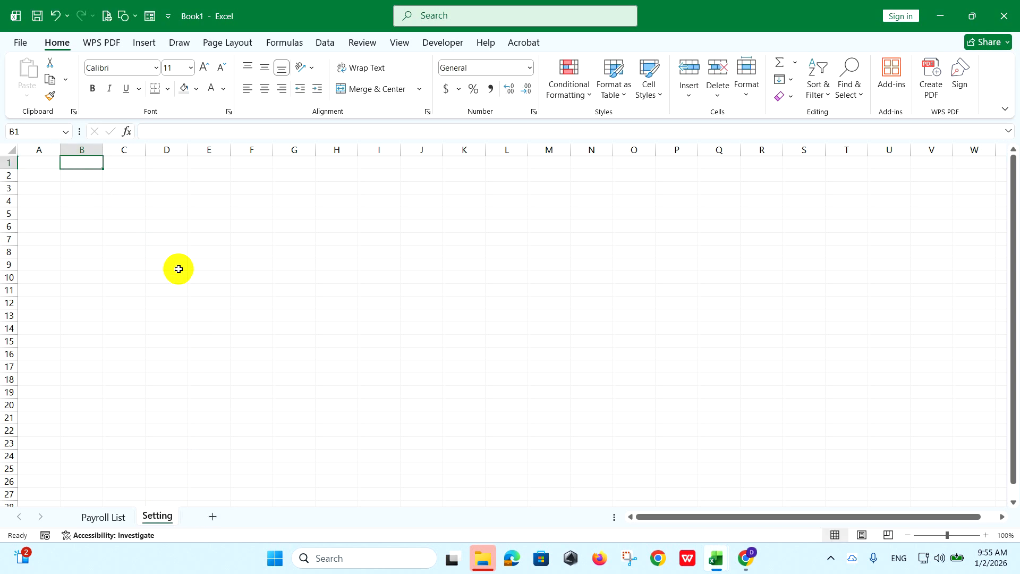
{"action": "type", "text": "Ge"}
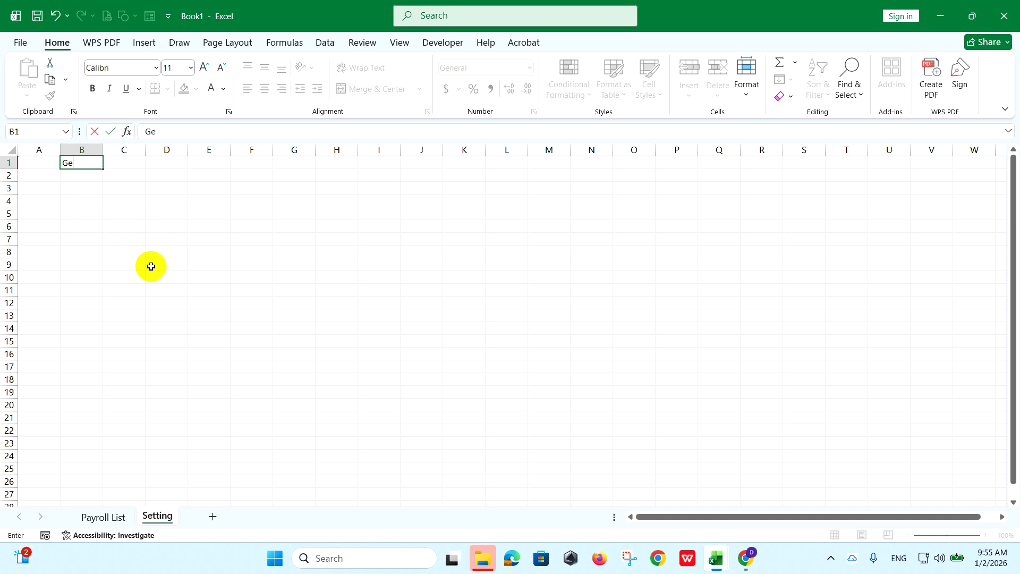
{"action": "type", "text": "nder"}
{"action": "key", "text": "Return"}
{"action": "type", "text": "M"}
{"action": "key", "text": "Return"}
{"action": "type", "text": "F"}
{"action": "key", "text": "Return"}
- Format the Gender heading in B1 with the orange theme fill and white text
{"action": "left_click", "coordinate": [88, 162]}
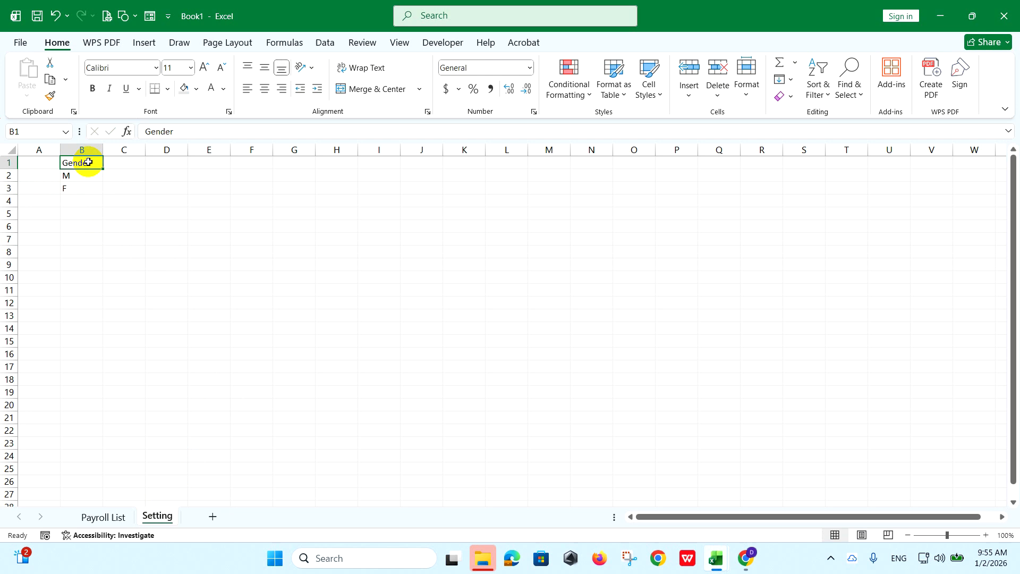
{"action": "left_click", "coordinate": [196, 89]}
{"action": "left_click", "coordinate": [274, 124]}
{"action": "left_click", "coordinate": [165, 206]}
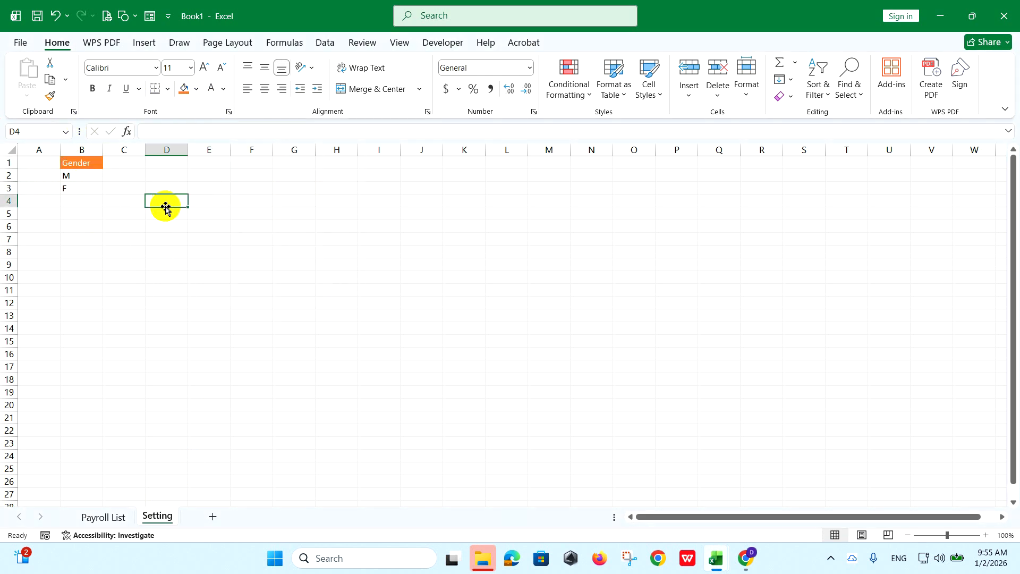
- Open data validation for the gender cells D4:D16 on the Payroll List sheet and allow List entries
{"action": "left_click", "coordinate": [102, 515]}
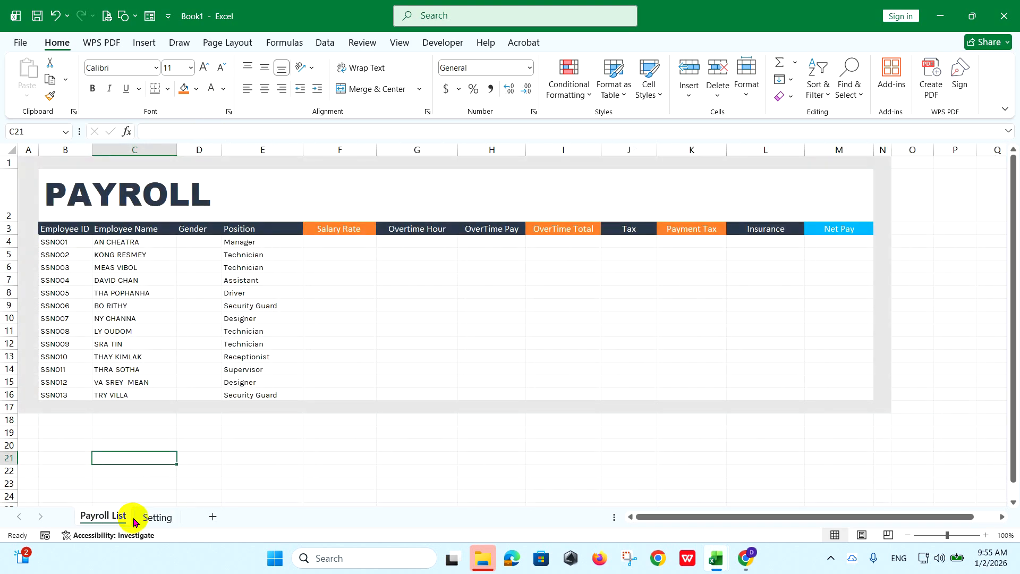
{"action": "left_click_drag", "start_coordinate": [205, 243], "coordinate": [209, 394]}
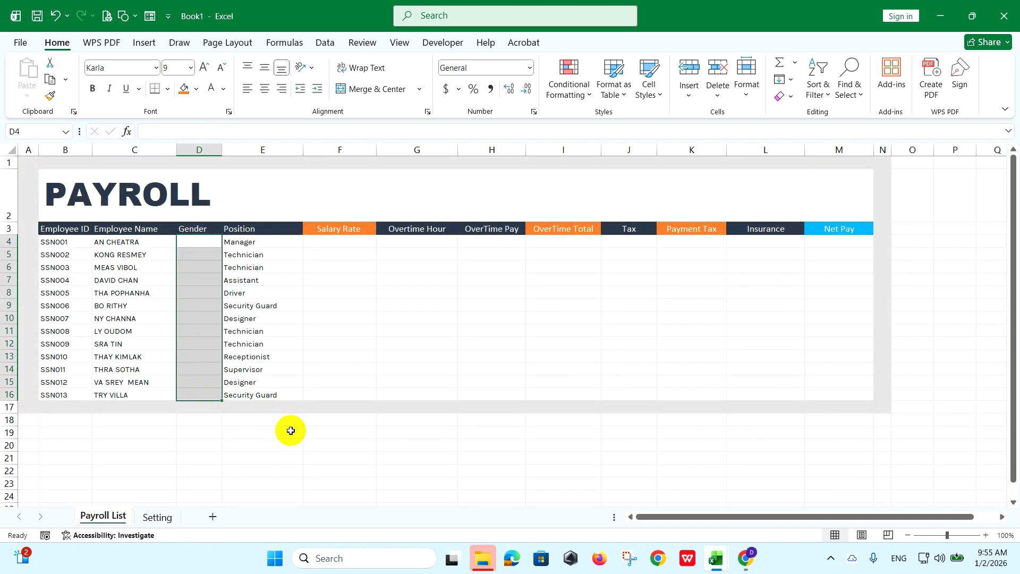
{"action": "left_click", "coordinate": [326, 42]}
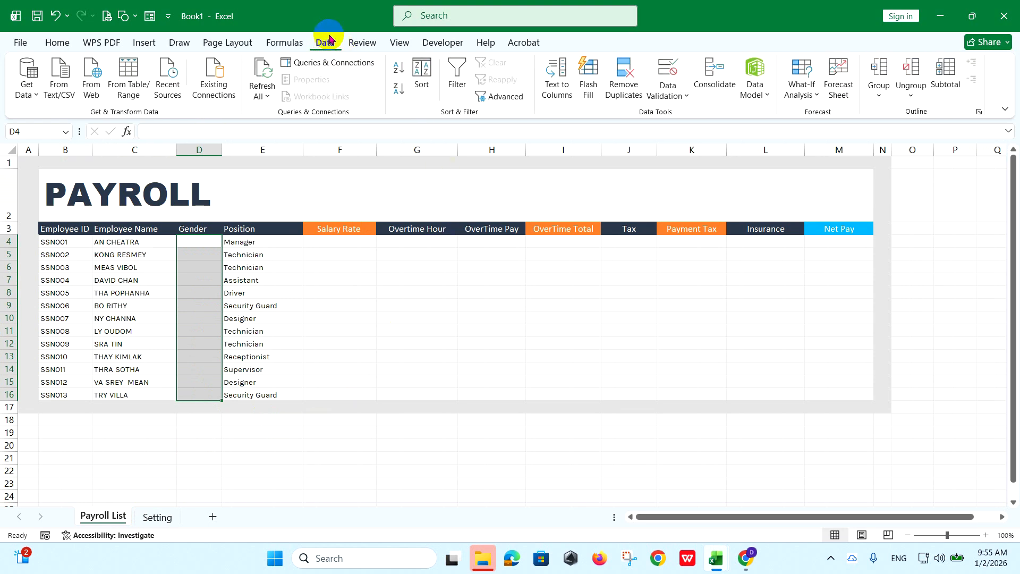
{"action": "left_click", "coordinate": [667, 89]}
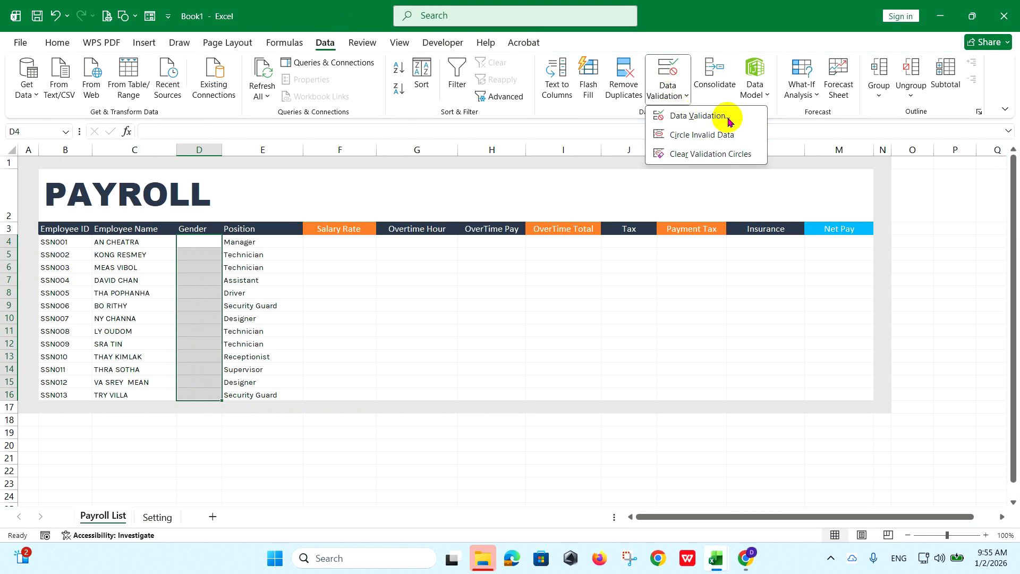
{"action": "left_click", "coordinate": [728, 121]}
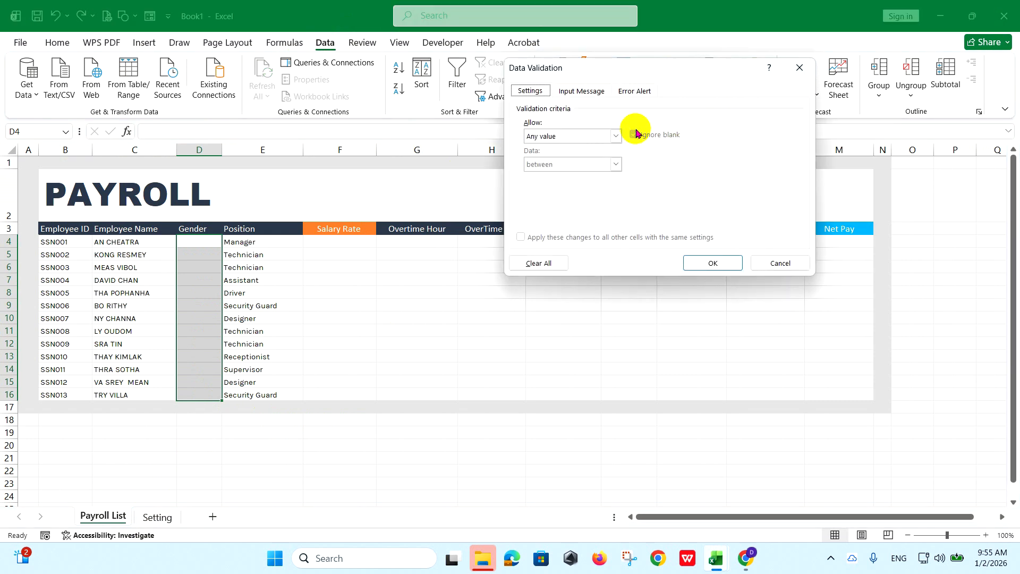
{"action": "left_click", "coordinate": [616, 136]}
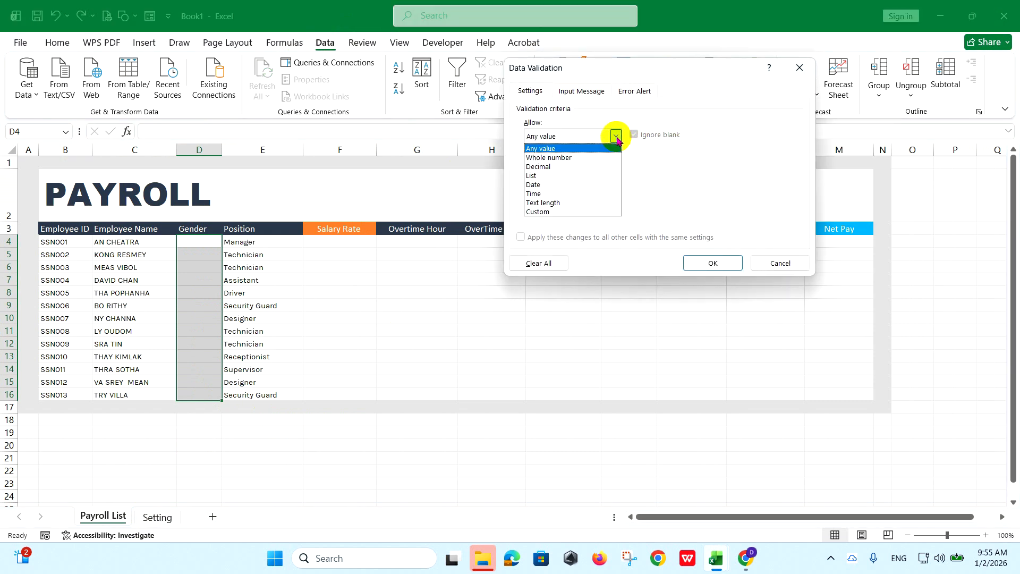
{"action": "left_click", "coordinate": [574, 175]}
- Set the validation list source to Setting!$B$2:$B$3 and apply the rule
{"action": "left_click", "coordinate": [615, 191]}
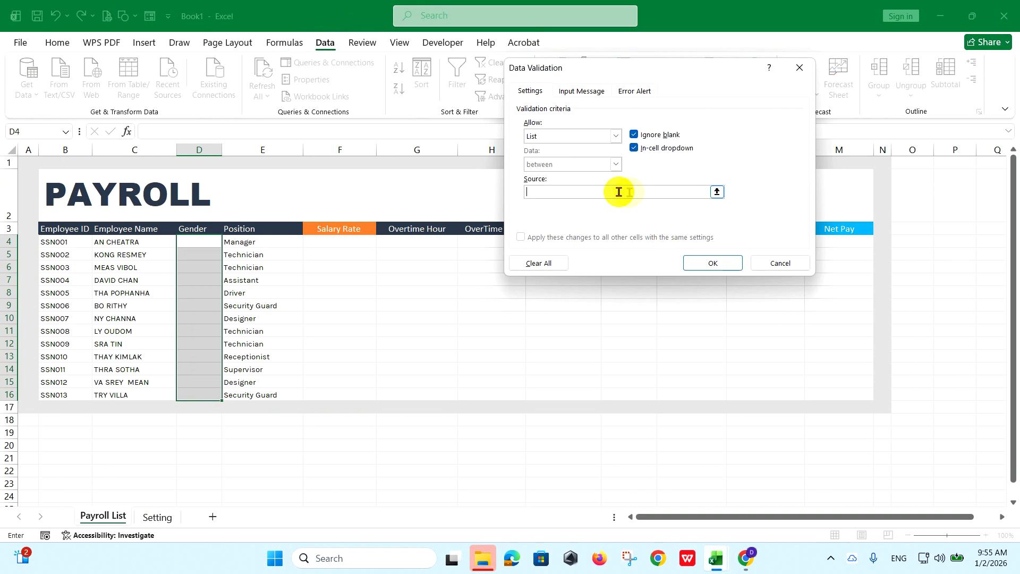
{"action": "left_click", "coordinate": [717, 191]}
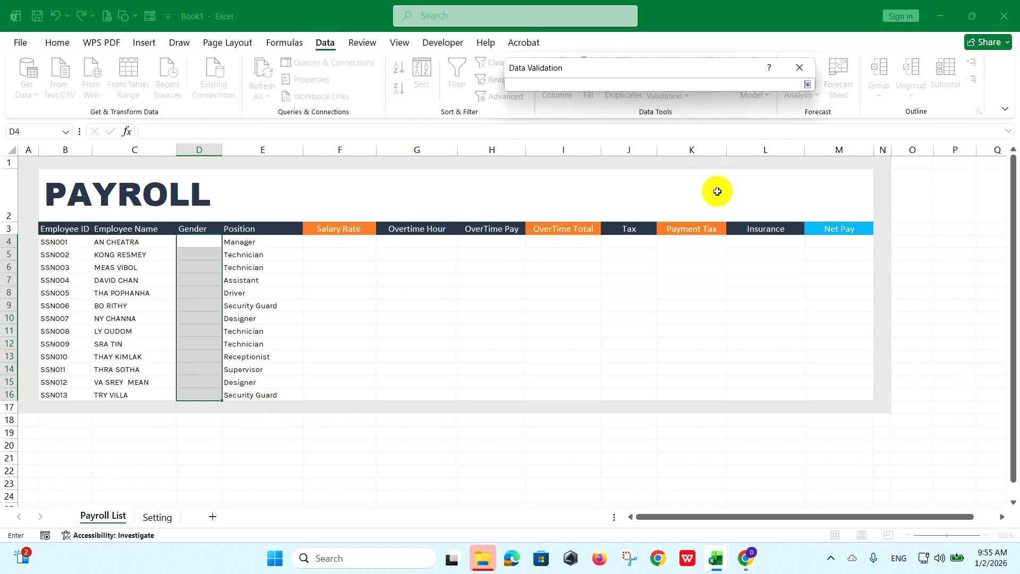
{"action": "left_click_drag", "start_coordinate": [610, 65], "coordinate": [549, 177]}
{"action": "left_click", "coordinate": [157, 517]}
{"action": "left_click_drag", "start_coordinate": [79, 175], "coordinate": [80, 188]}
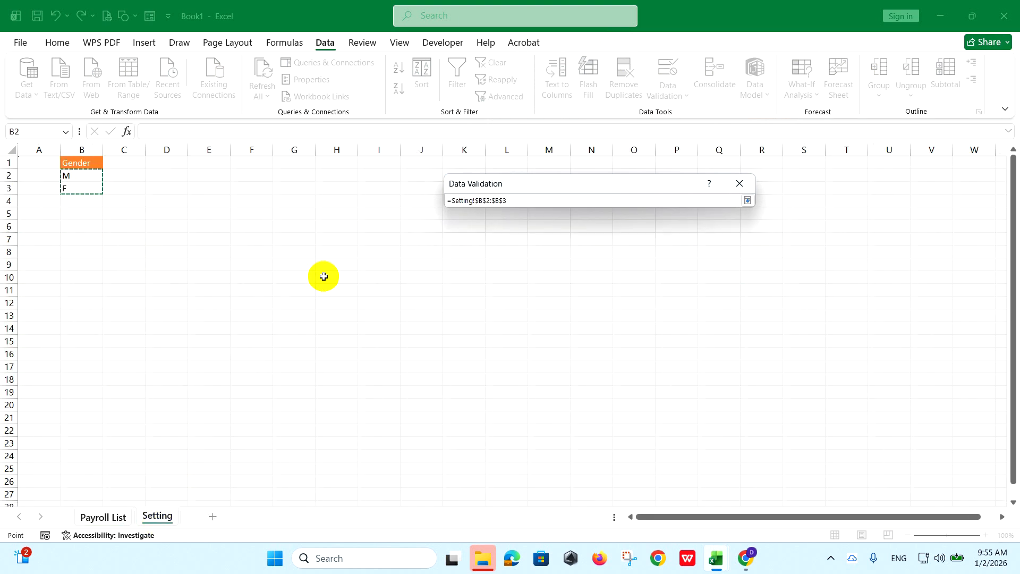
{"action": "left_click", "coordinate": [748, 200]}
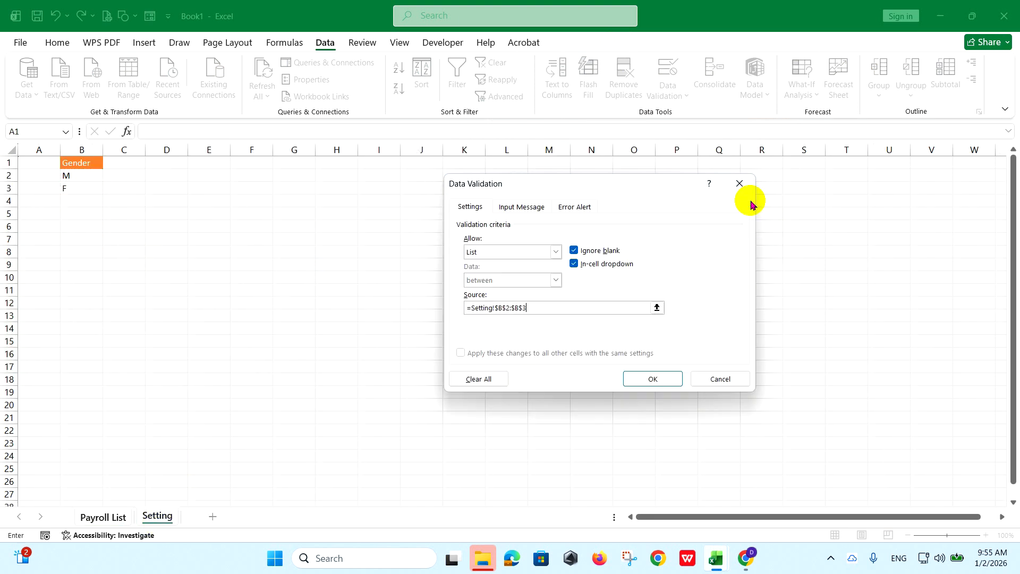
{"action": "left_click", "coordinate": [651, 380]}
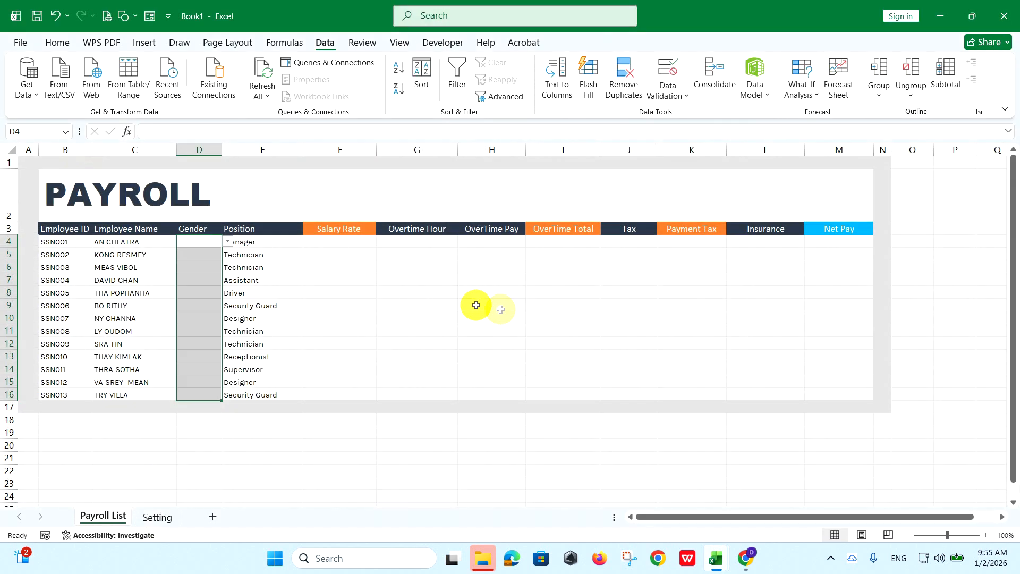
- Choose M from the new dropdown list in gender cell D4
{"action": "left_click", "coordinate": [185, 241]}
{"action": "left_click", "coordinate": [228, 241]}
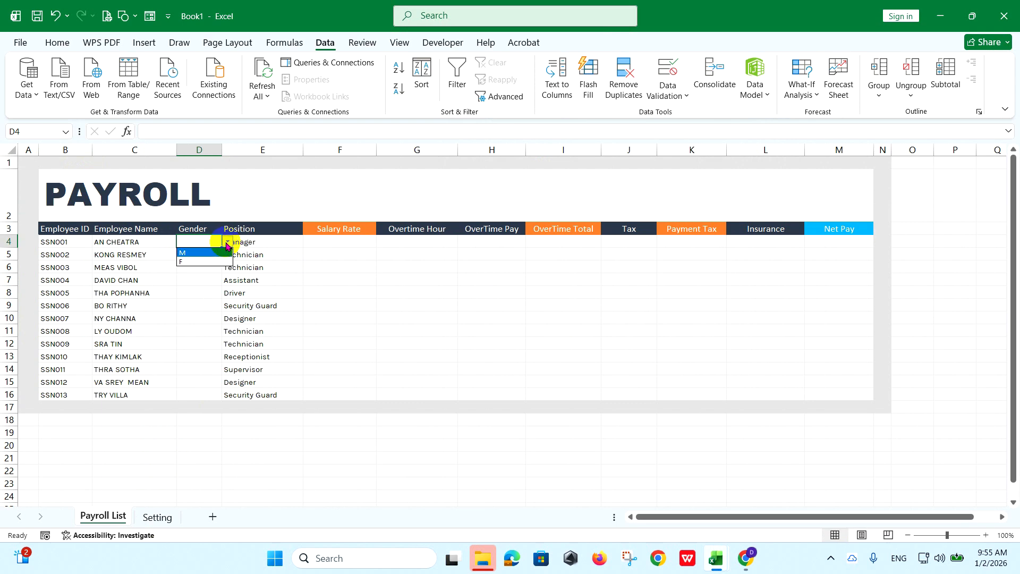
{"action": "left_click", "coordinate": [202, 252]}
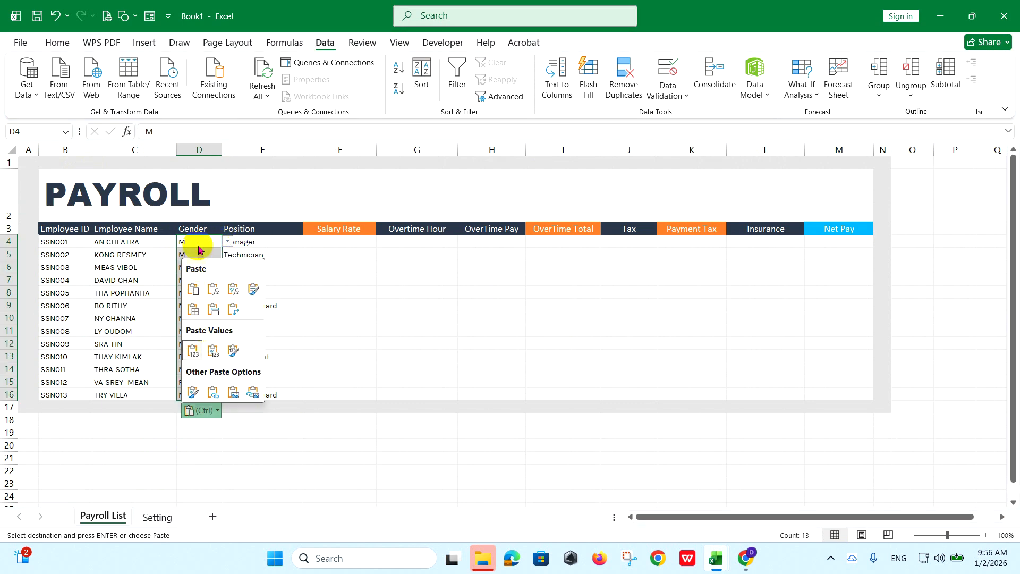
- Center the gender entries in D4:D16 on the Payroll List sheet
{"action": "left_click", "coordinate": [197, 246]}
{"action": "left_click_drag", "start_coordinate": [201, 240], "coordinate": [189, 396]}
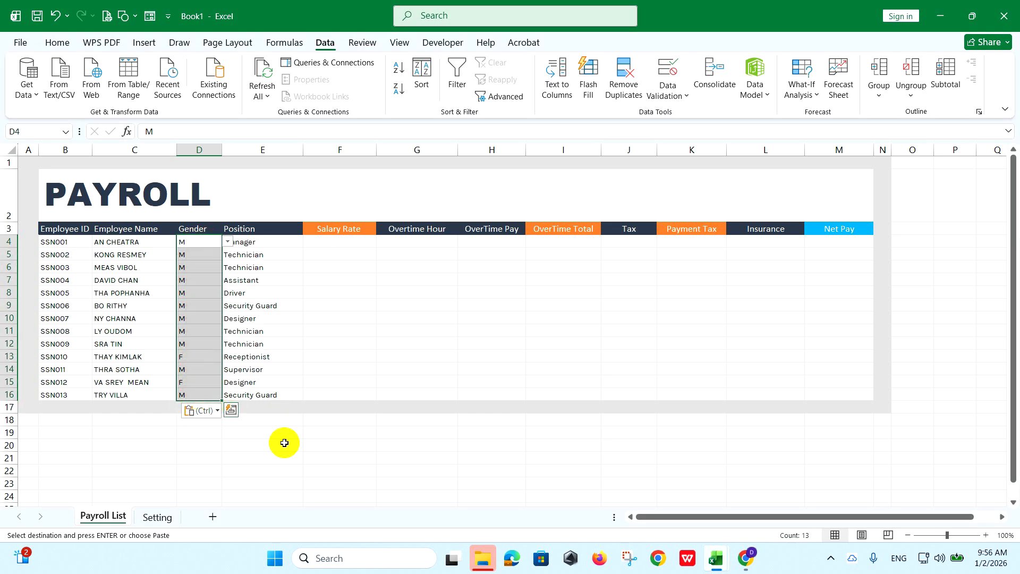
{"action": "left_click", "coordinate": [56, 42]}
{"action": "left_click", "coordinate": [264, 88]}
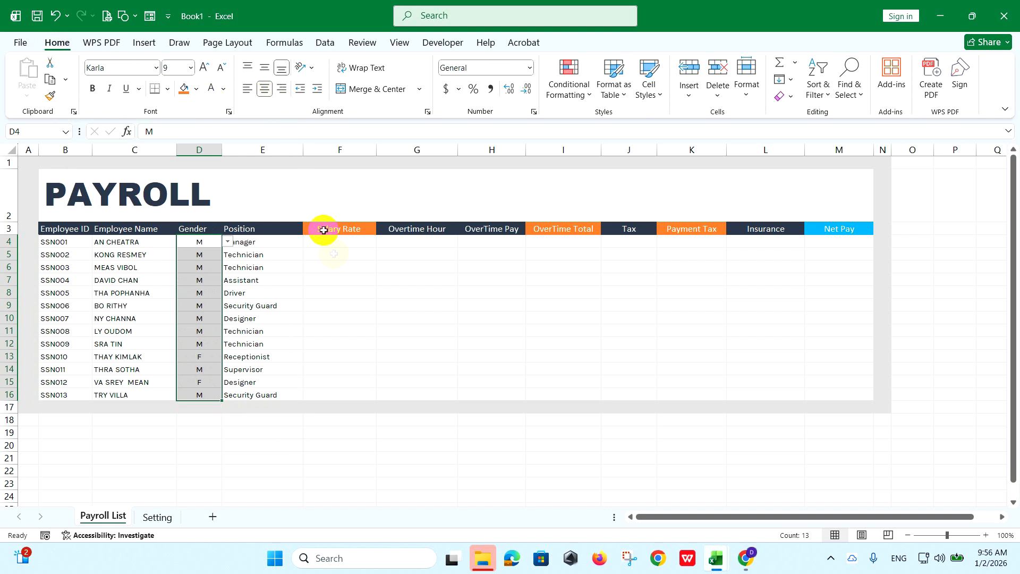
- Paste the copied salary rate values into F4:F16 and apply the dollar Accounting format
{"action": "left_click", "coordinate": [371, 244]}
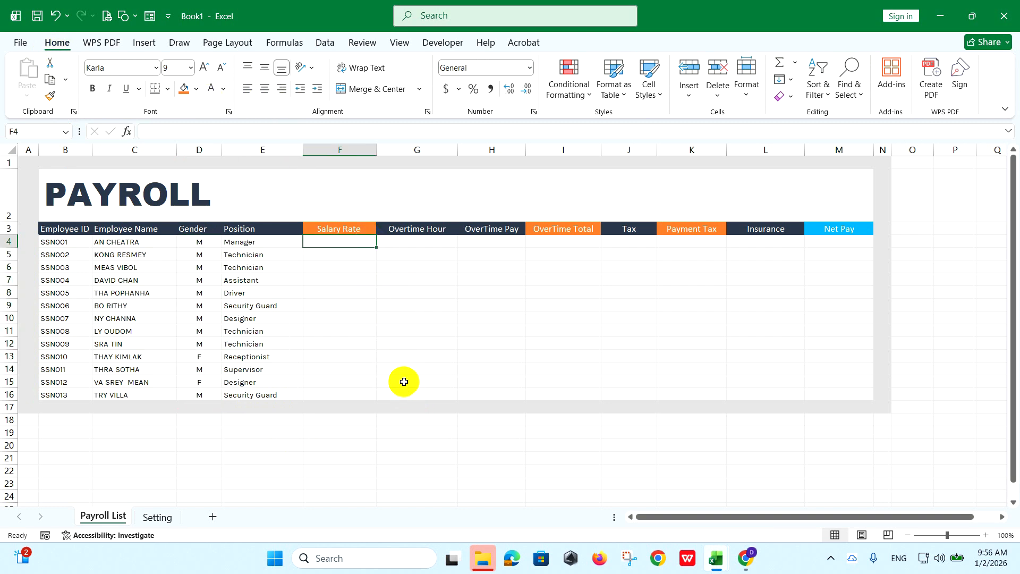
{"action": "right_click", "coordinate": [333, 242]}
{"action": "left_click", "coordinate": [336, 248]}
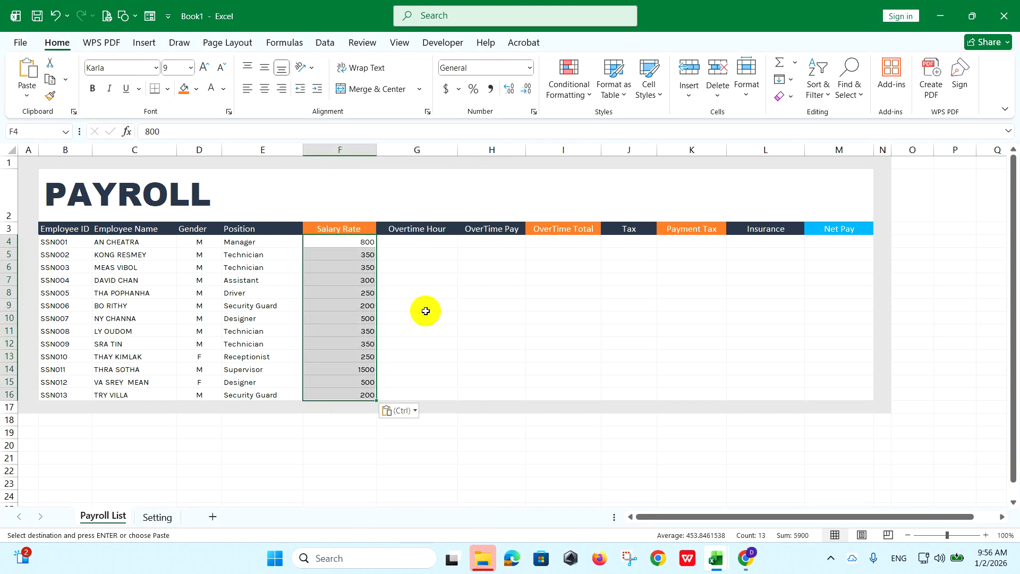
{"action": "left_click", "coordinate": [447, 89]}
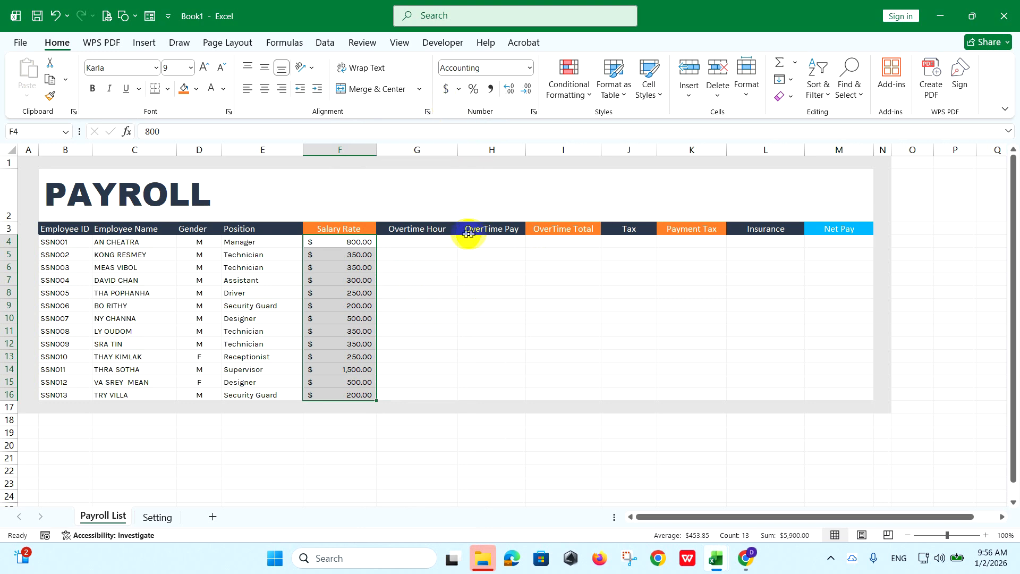
- Paste the copied overtime hours as values into G4:G16
{"action": "left_click", "coordinate": [444, 241]}
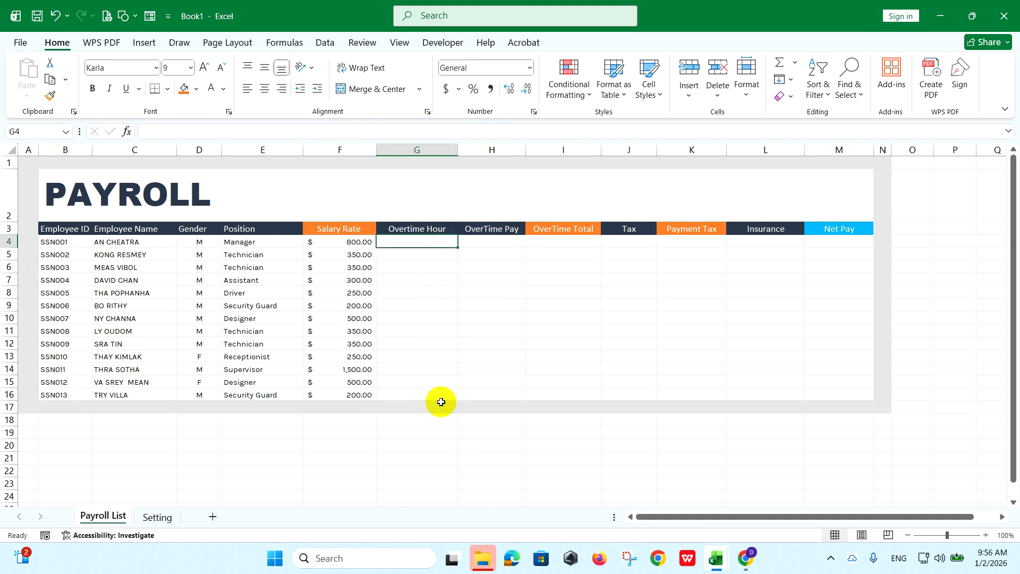
{"action": "key", "text": "ctrl+c"}
{"action": "right_click", "coordinate": [408, 243]}
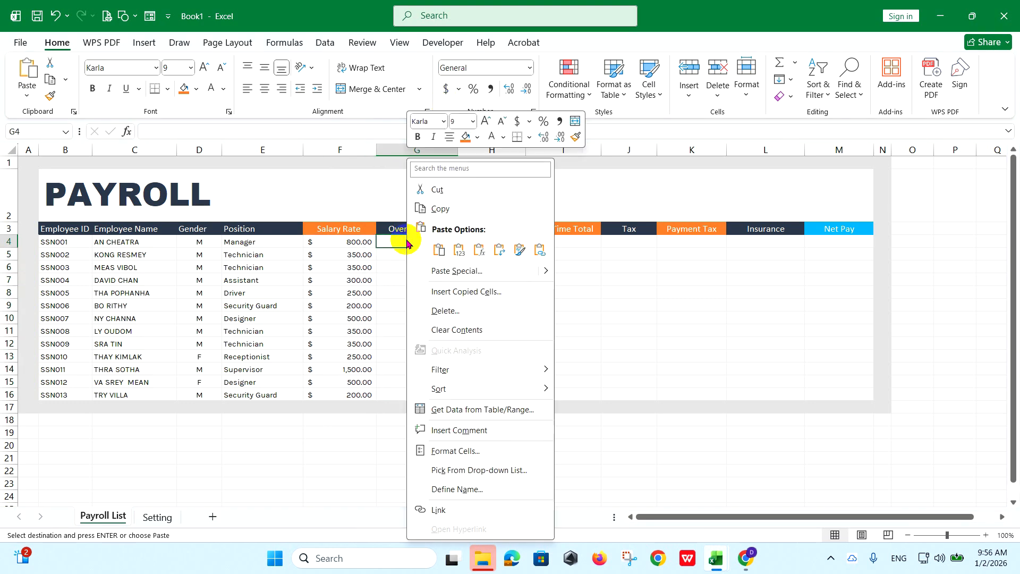
{"action": "left_click", "coordinate": [460, 250]}
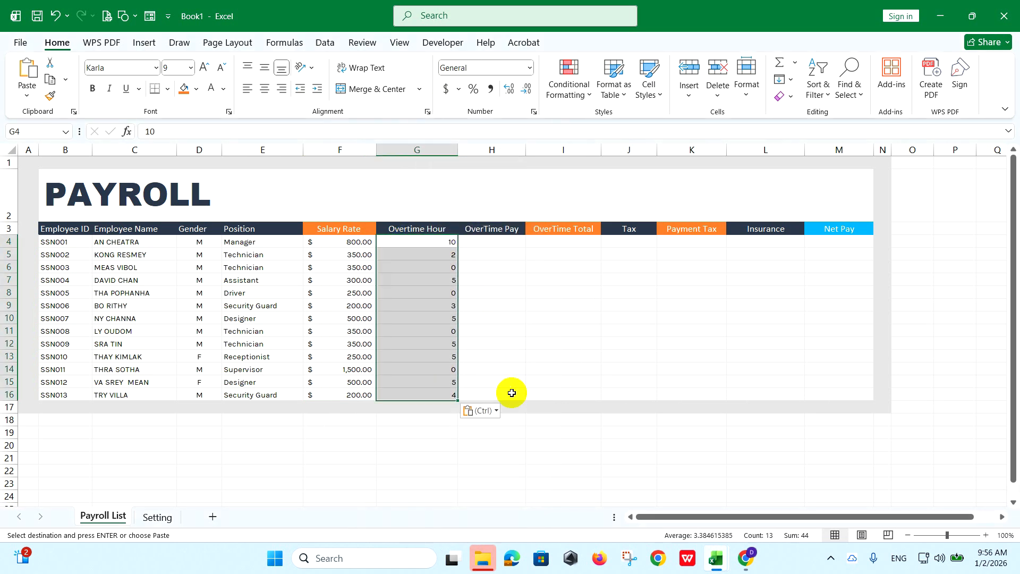
- Paste the copied overtime pay rates as values into H4:H16 and apply the dollar Accounting format
{"action": "left_click", "coordinate": [492, 241]}
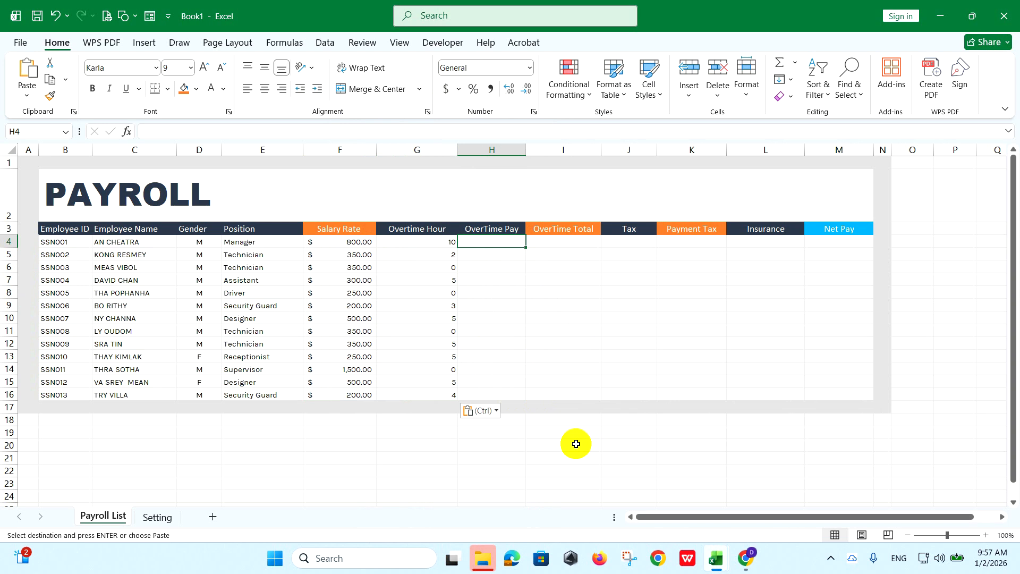
{"action": "right_click", "coordinate": [489, 245]}
{"action": "left_click", "coordinate": [543, 249]}
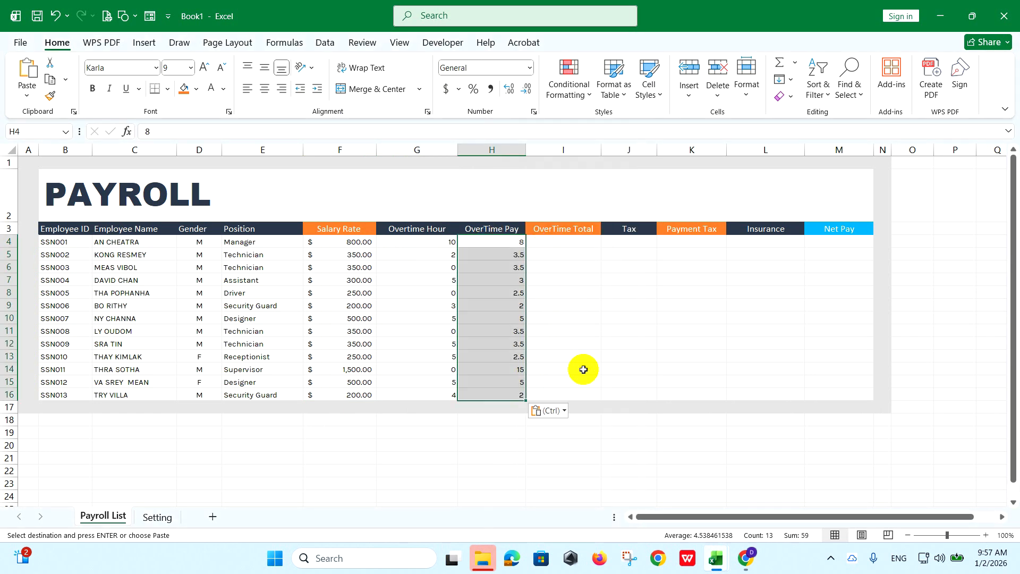
{"action": "left_click", "coordinate": [447, 90]}
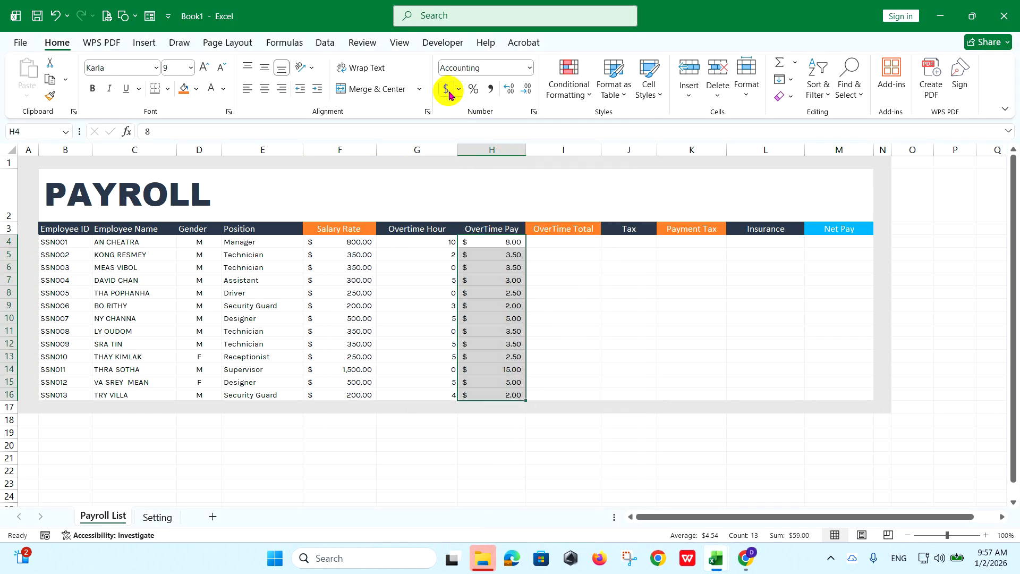
- Paste the copied tax rates into J4:J16 and format them as percentages
{"action": "left_click", "coordinate": [627, 245]}
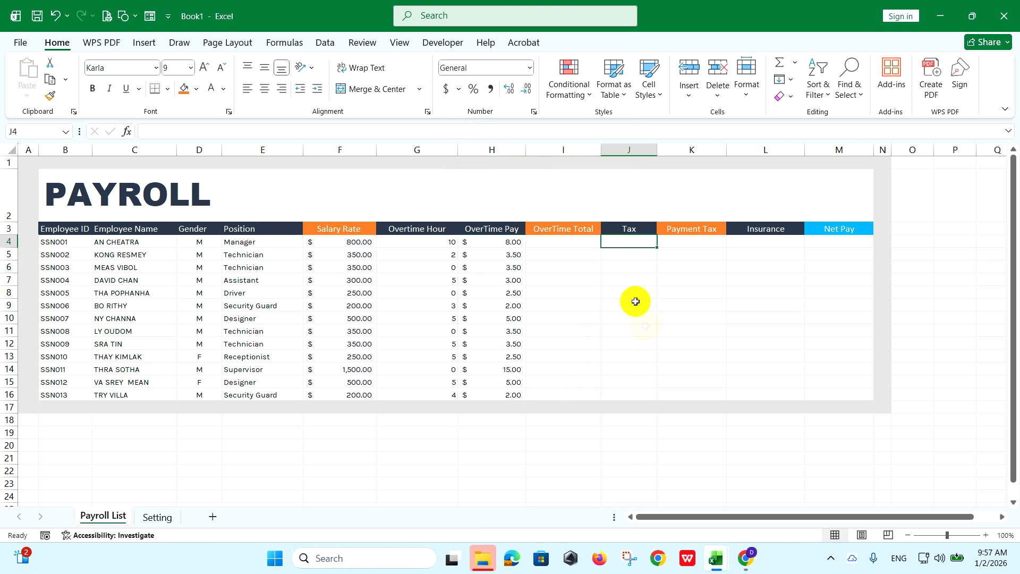
{"action": "key", "text": "ctrl+c"}
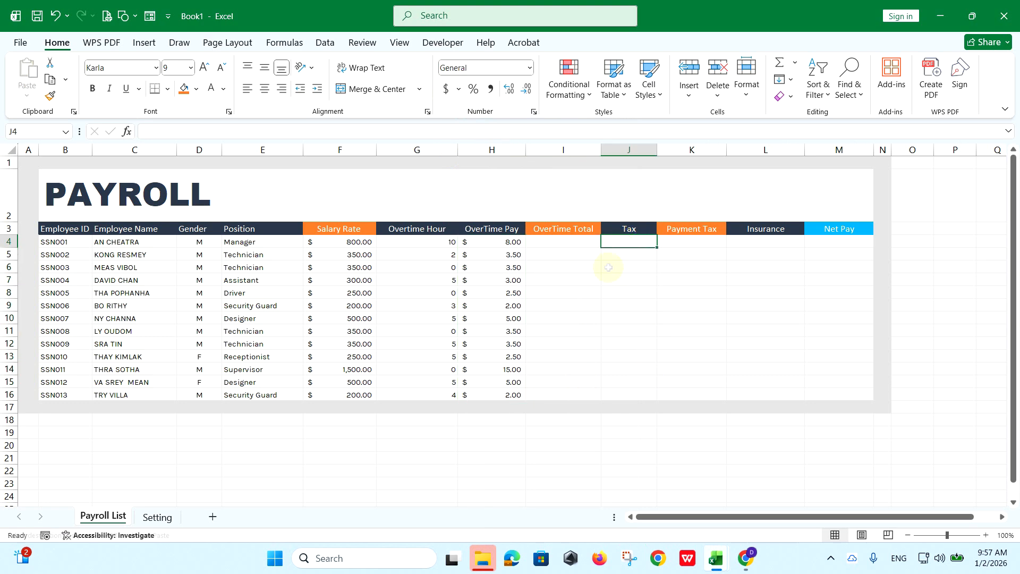
{"action": "right_click", "coordinate": [623, 246]}
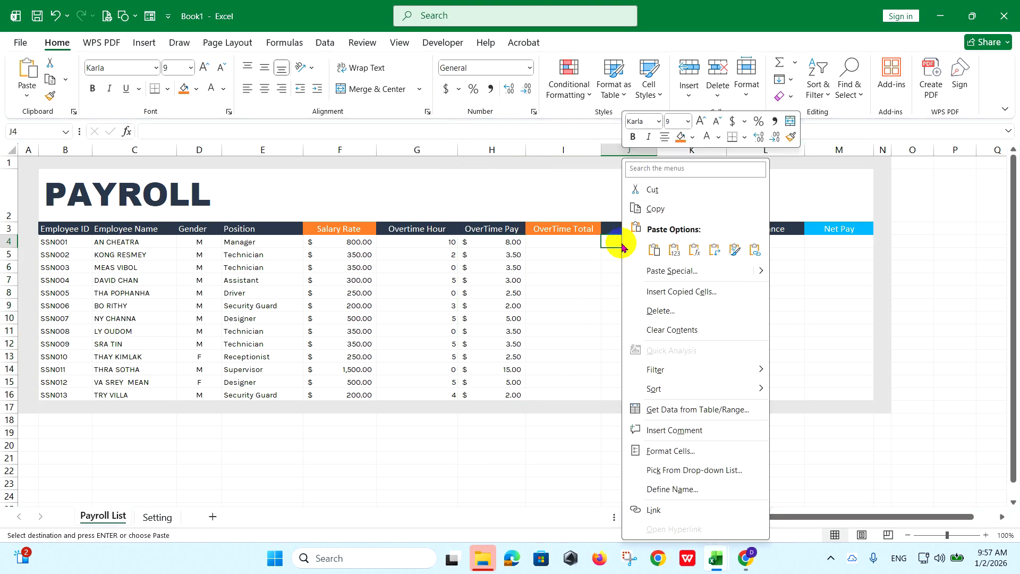
{"action": "left_click", "coordinate": [657, 251]}
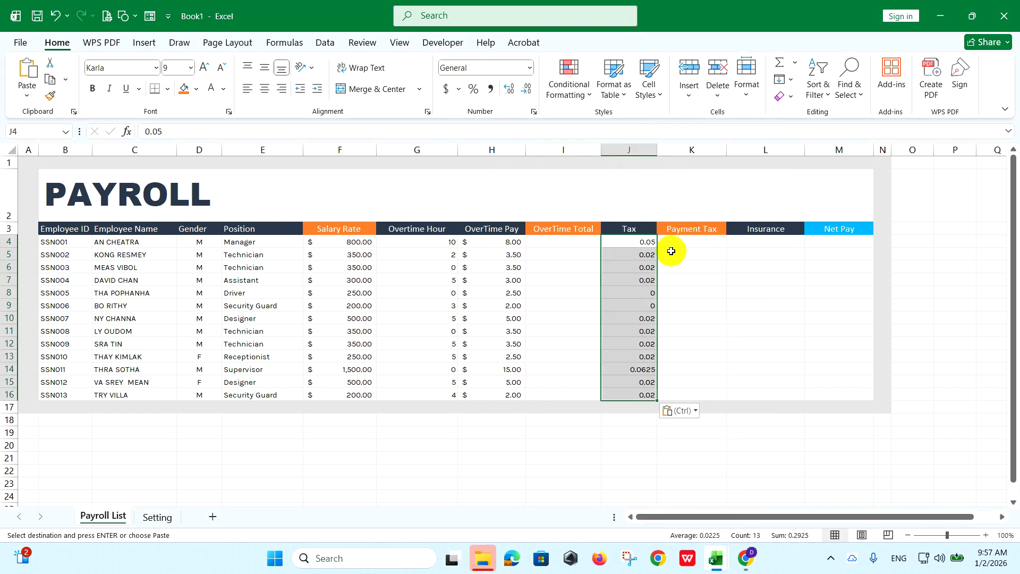
{"action": "key", "text": "ctrl"}
{"action": "key", "text": "Escape"}
{"action": "left_click_drag", "start_coordinate": [638, 242], "coordinate": [632, 395]}
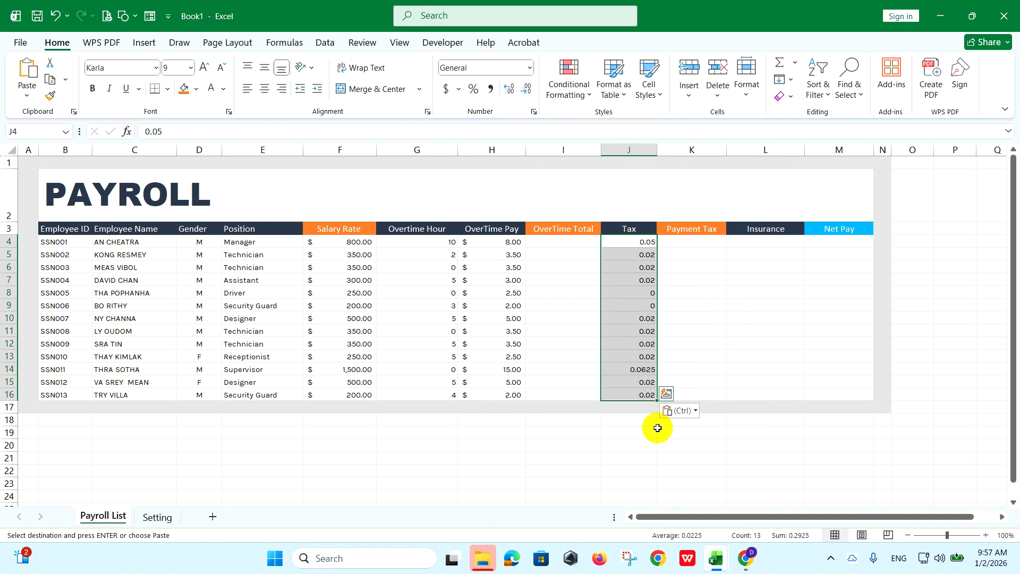
{"action": "left_click", "coordinate": [472, 88]}
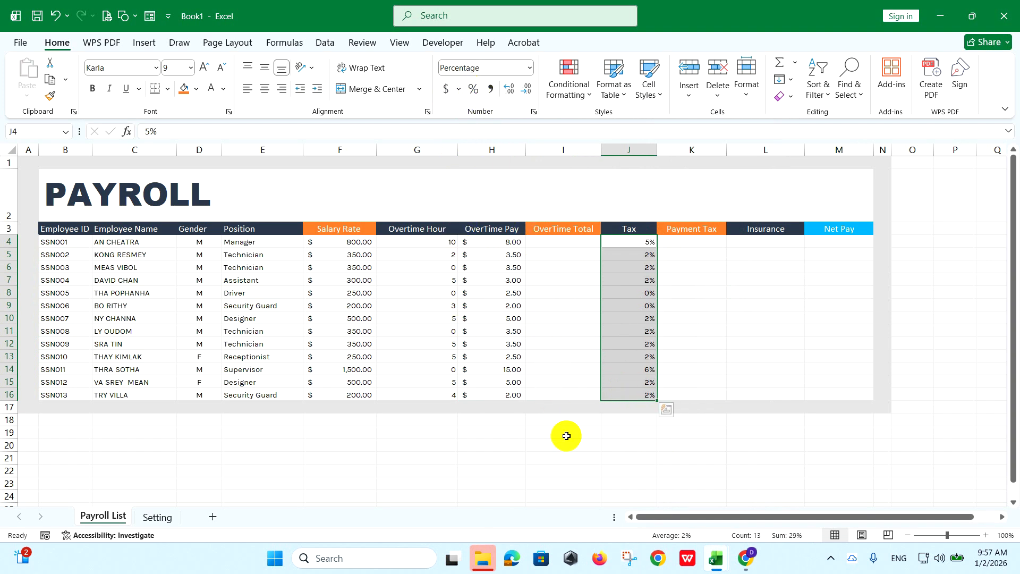
- Paste the copied insurance amounts of 5.5 as values into L4:L16 and apply the dollar Accounting format
{"action": "left_click", "coordinate": [757, 241]}
{"action": "key", "text": "ctrl+c"}
{"action": "right_click", "coordinate": [776, 243]}
{"action": "left_click", "coordinate": [821, 244]}
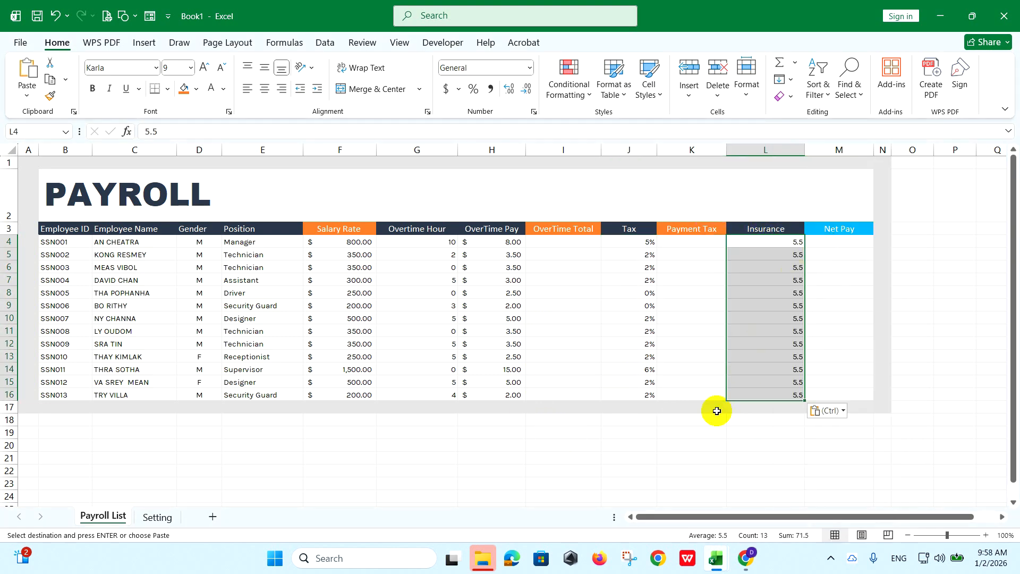
{"action": "left_click", "coordinate": [446, 89]}
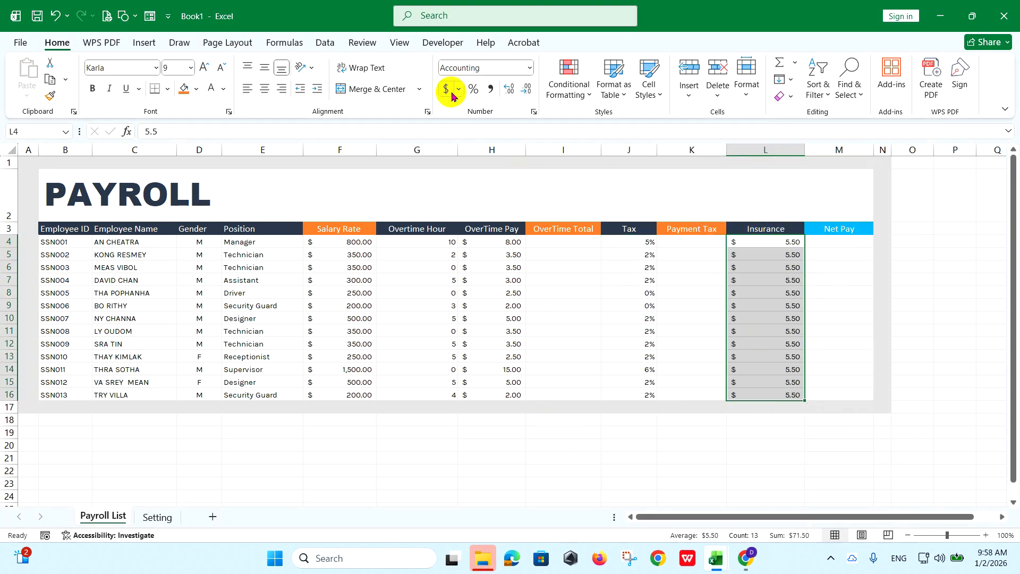
- Calculate OverTime Total in I4 with the formula =G4*H4 and fill it down to I16
{"action": "left_click", "coordinate": [564, 241]}
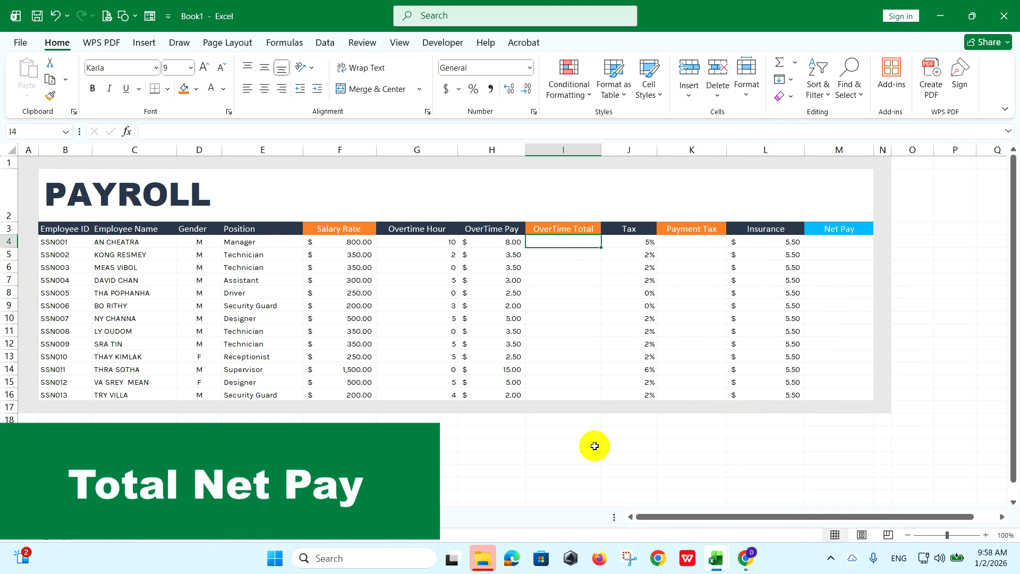
{"action": "key", "text": "ctrl+z"}
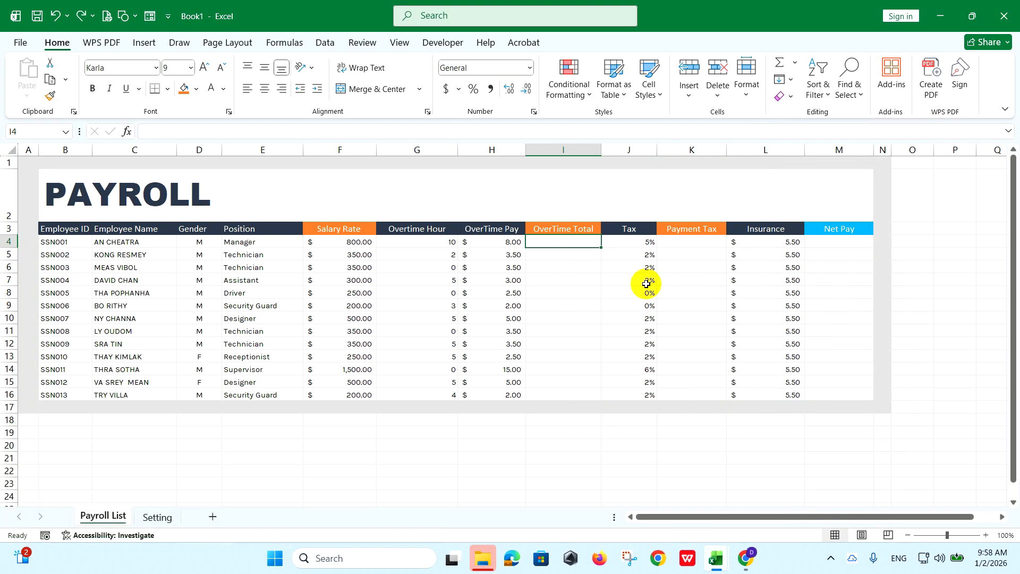
{"action": "type", "text": "="}
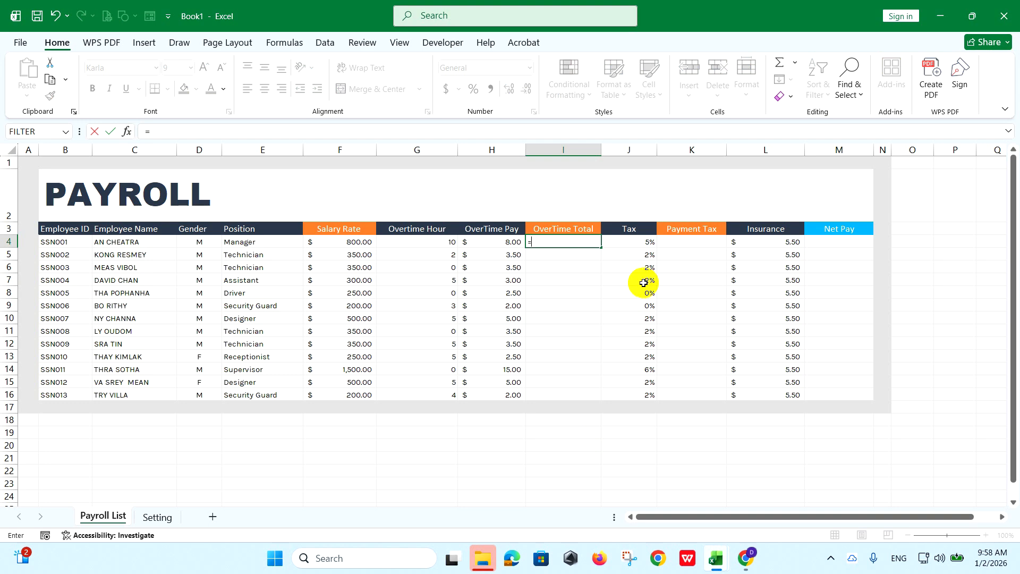
{"action": "left_click", "coordinate": [428, 241]}
{"action": "type", "text": "*"}
{"action": "left_click", "coordinate": [502, 242]}
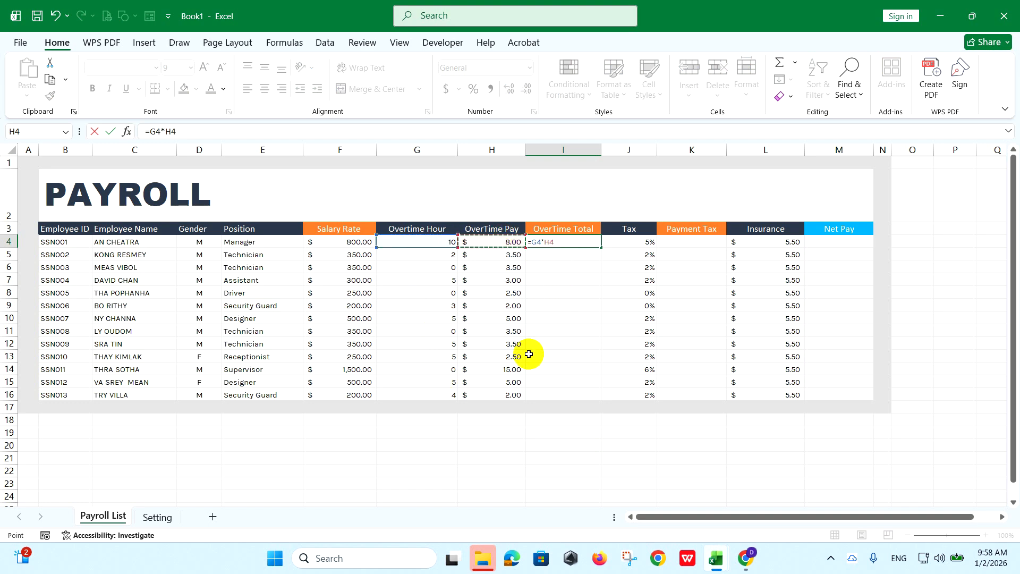
{"action": "key", "text": "Return"}
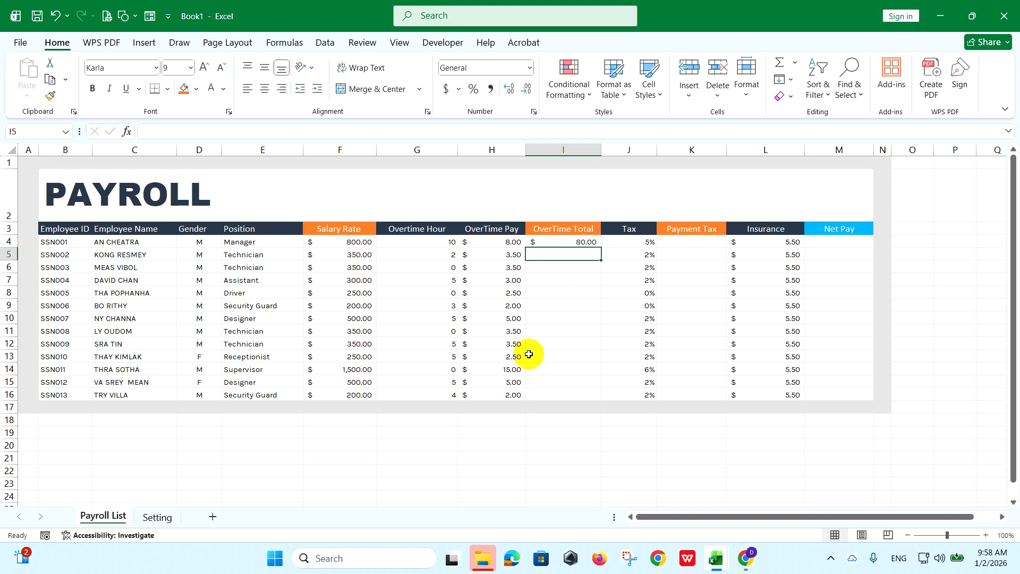
{"action": "left_click", "coordinate": [587, 243]}
{"action": "left_click_drag", "start_coordinate": [601, 249], "coordinate": [582, 396]}
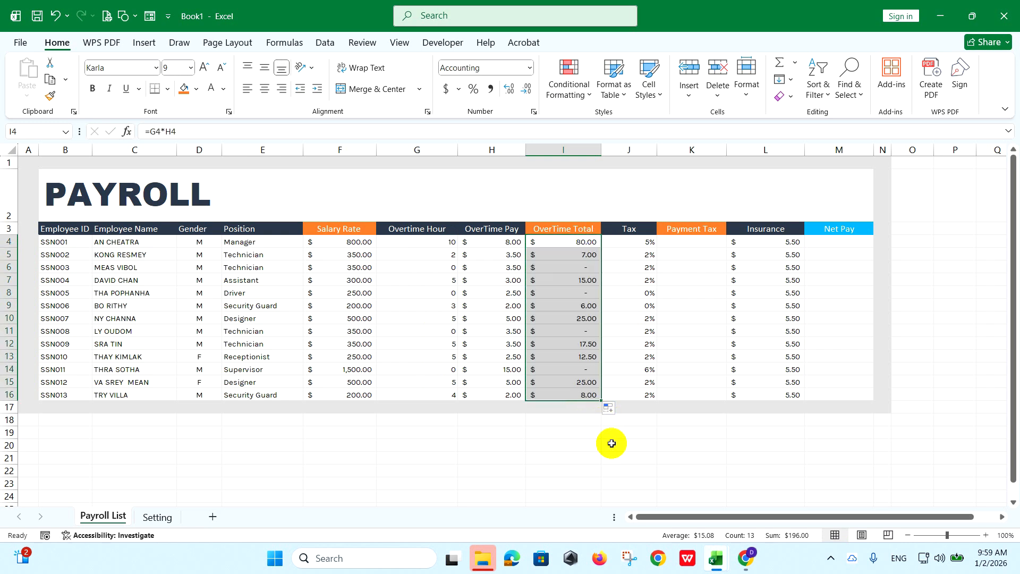
- Calculate Payment Tax in K4 with the formula =F4*J4 and fill it down to K16
{"action": "left_click", "coordinate": [682, 243]}
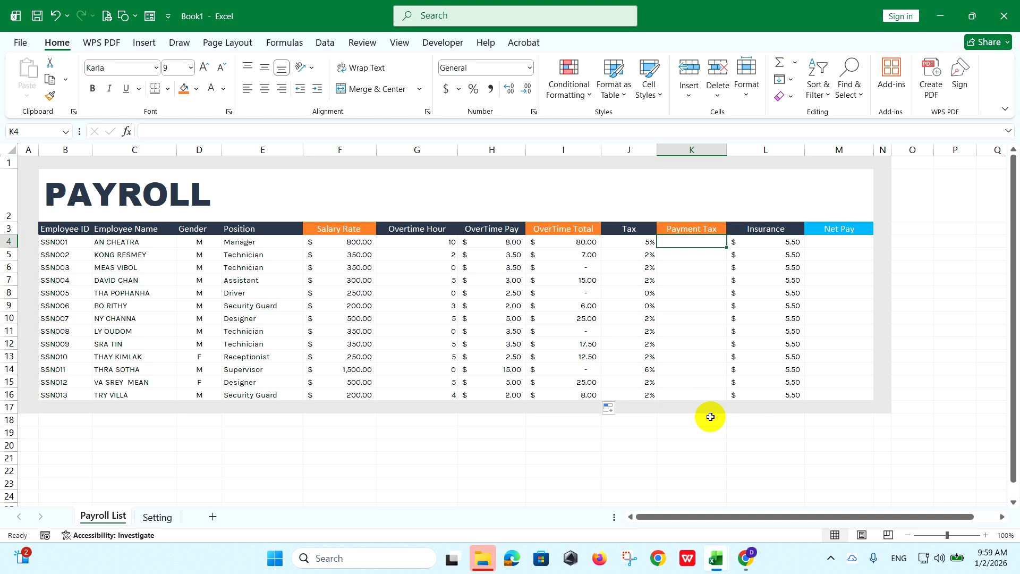
{"action": "type", "text": "="}
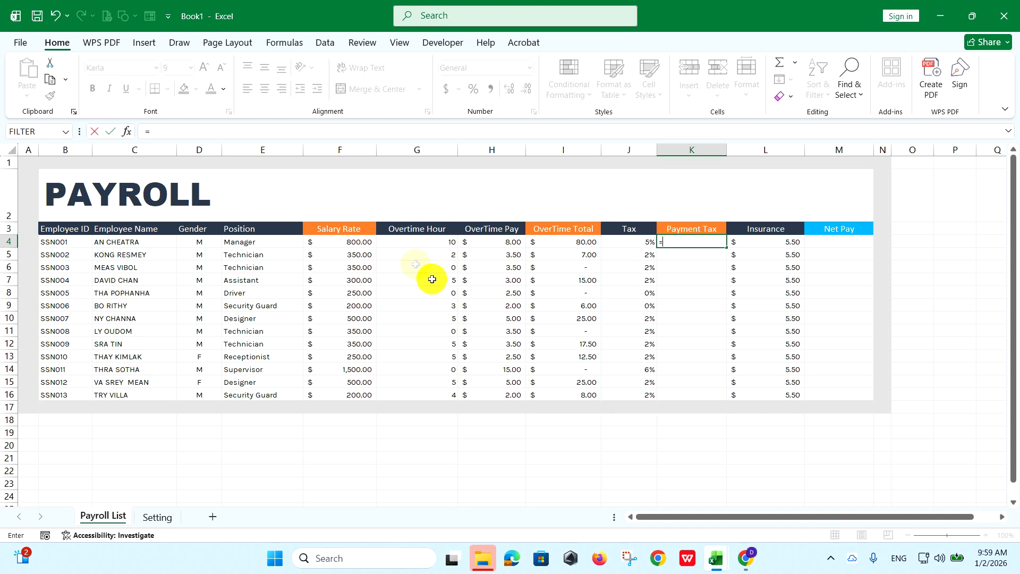
{"action": "left_click", "coordinate": [359, 243]}
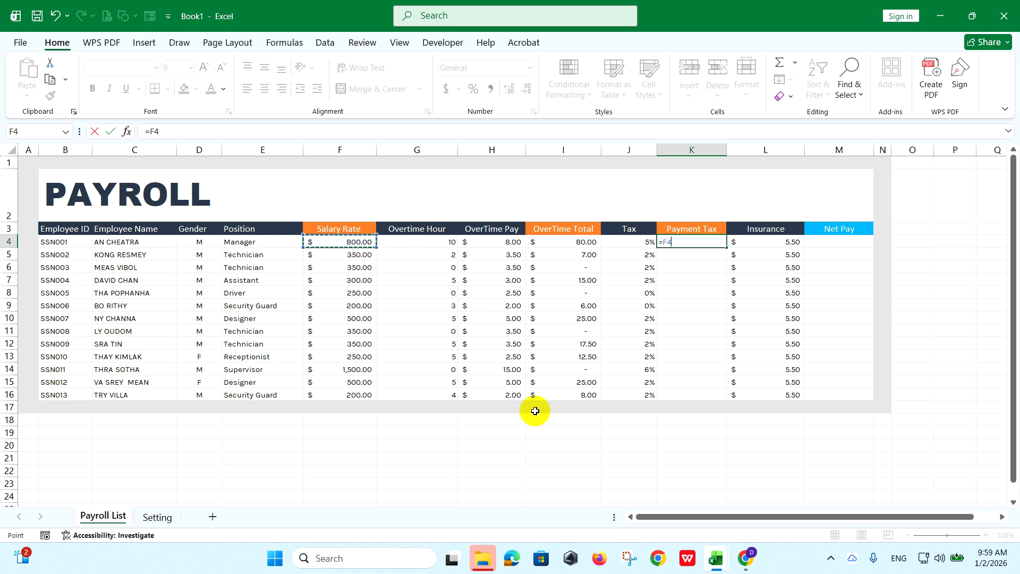
{"action": "type", "text": "*"}
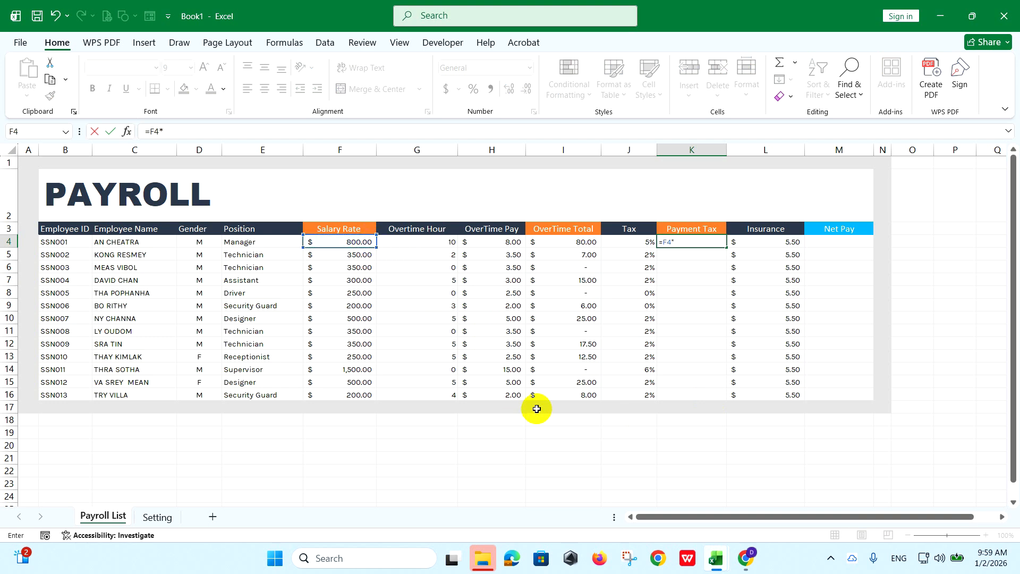
{"action": "left_click", "coordinate": [630, 244]}
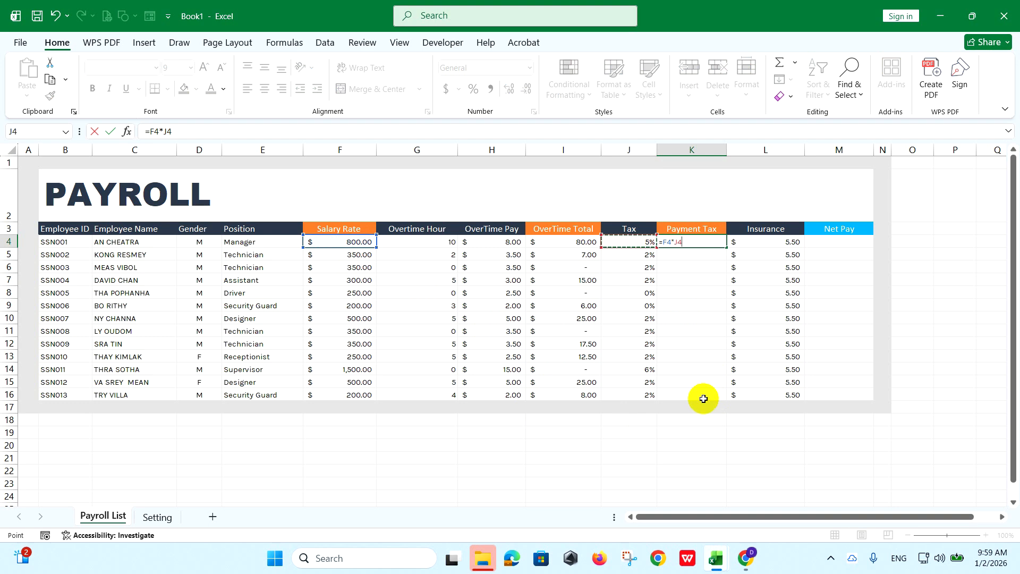
{"action": "key", "text": "Return"}
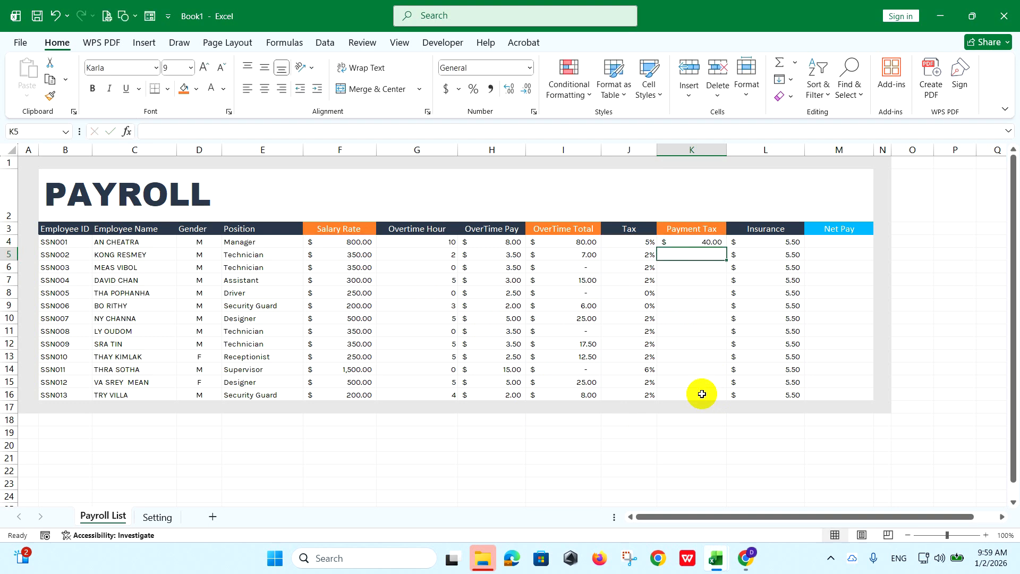
{"action": "left_click", "coordinate": [715, 241]}
{"action": "left_click_drag", "start_coordinate": [725, 248], "coordinate": [704, 400]}
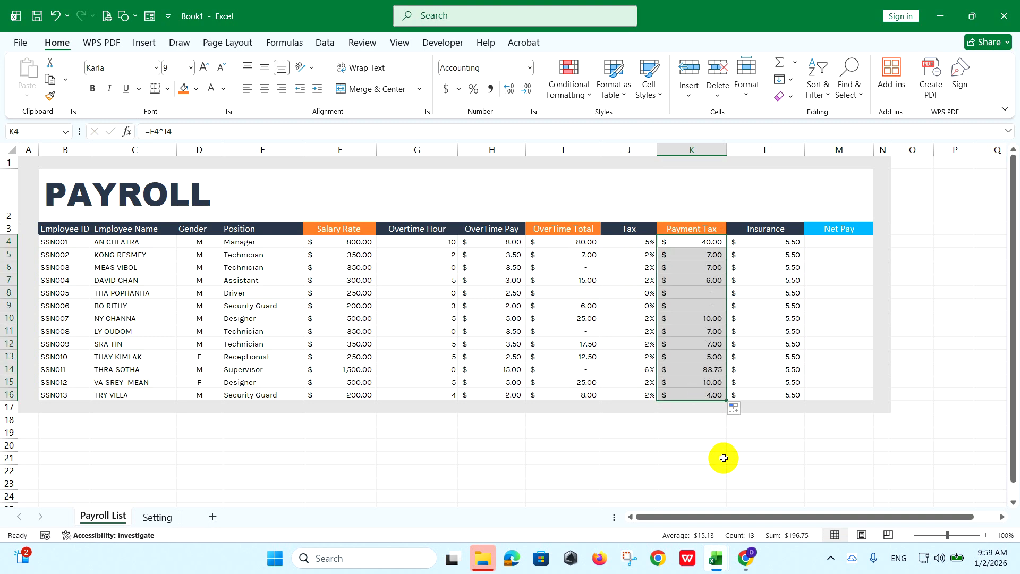
- Calculate Net Pay in M4 with the formula =SUM(F4,I4)-SUM(K4,L4) and fill it down to M16
{"action": "left_click", "coordinate": [861, 244]}
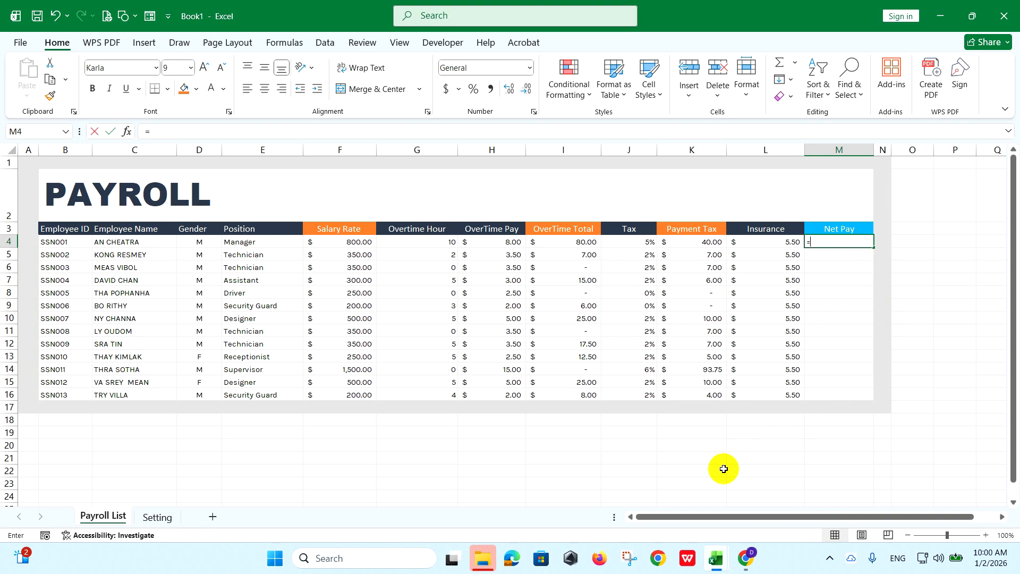
{"action": "type", "text": "S"}
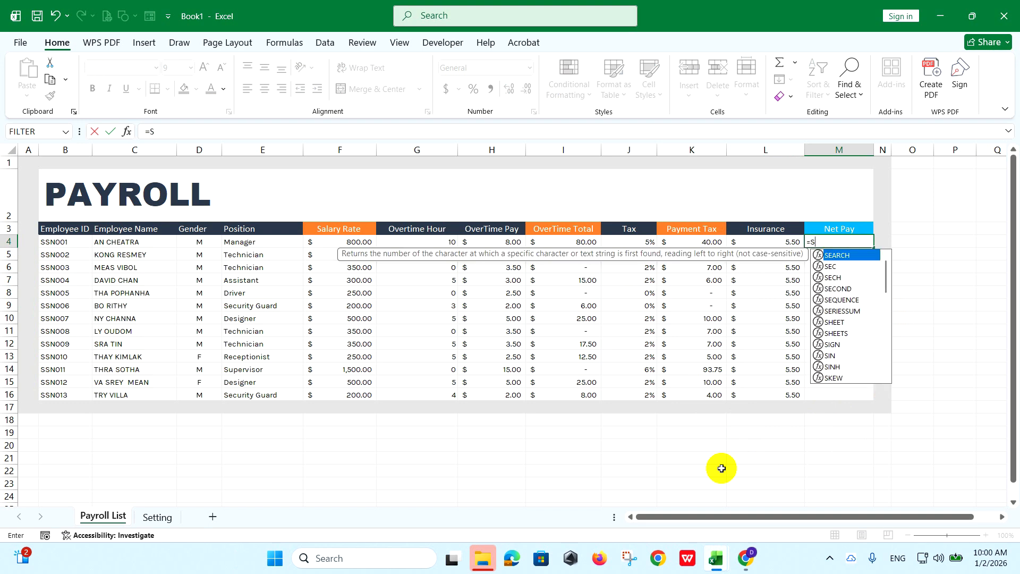
{"action": "type", "text": "UM("}
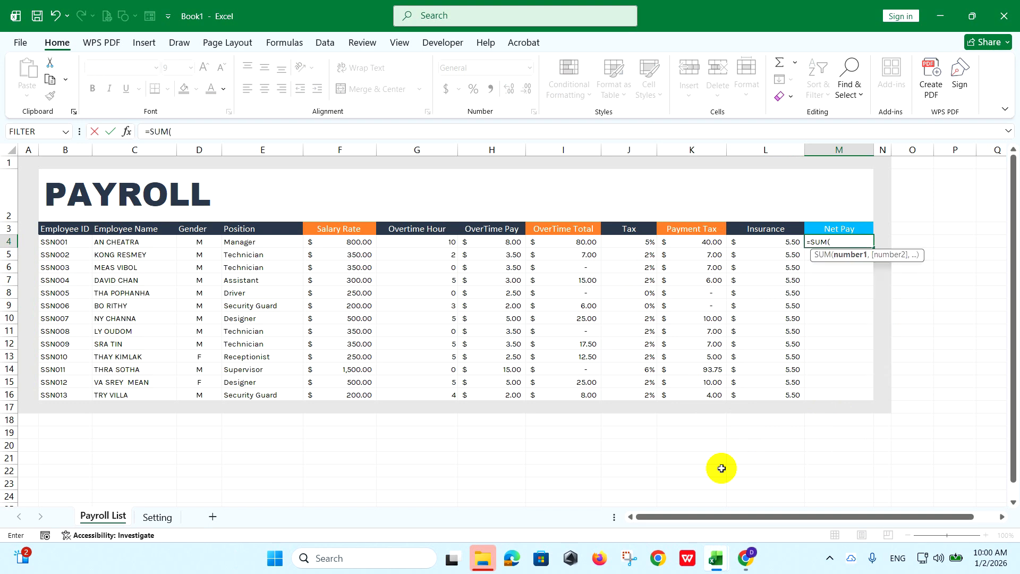
{"action": "left_click", "coordinate": [343, 245]}
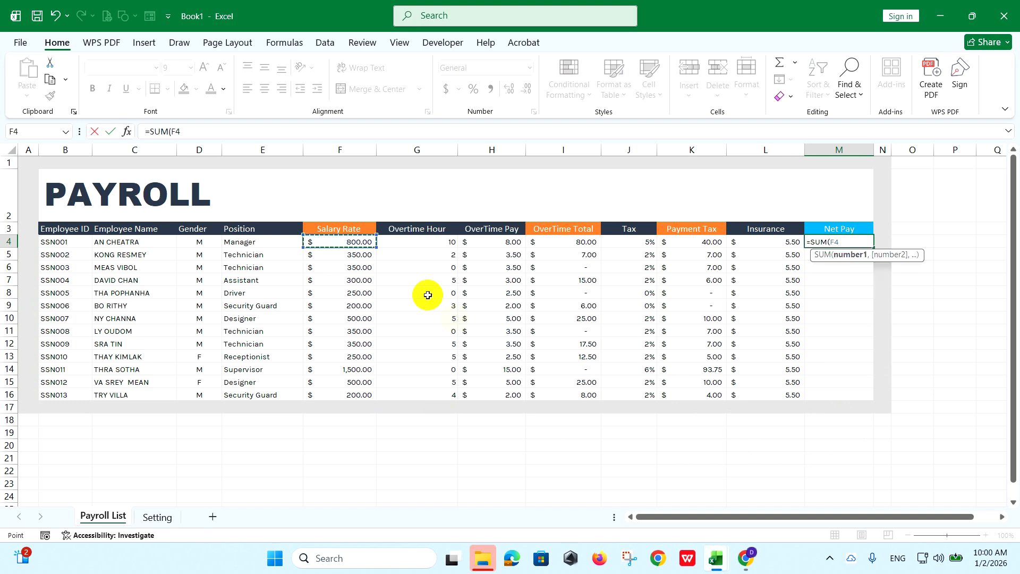
{"action": "type", "text": ","}
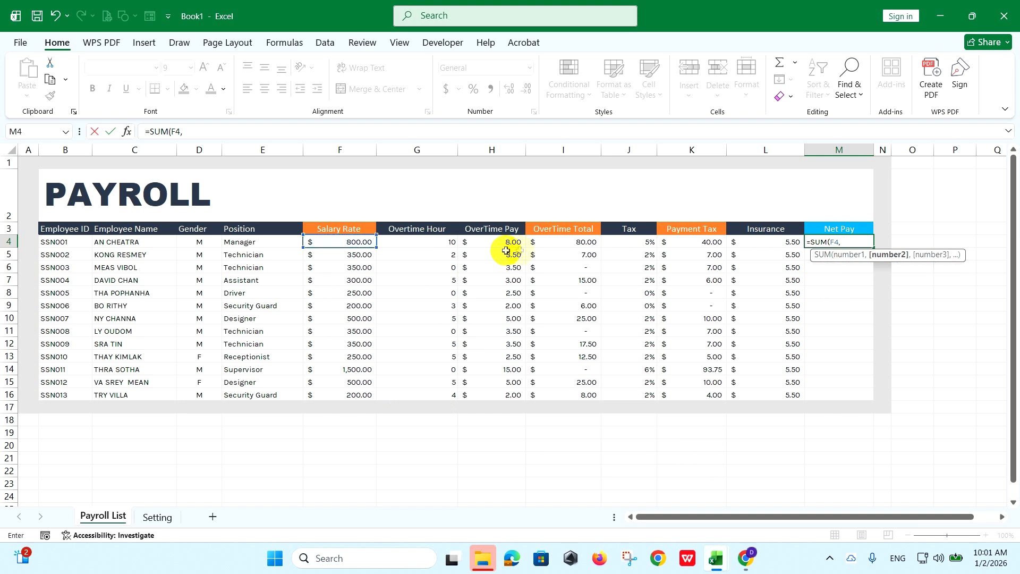
{"action": "left_click", "coordinate": [544, 244]}
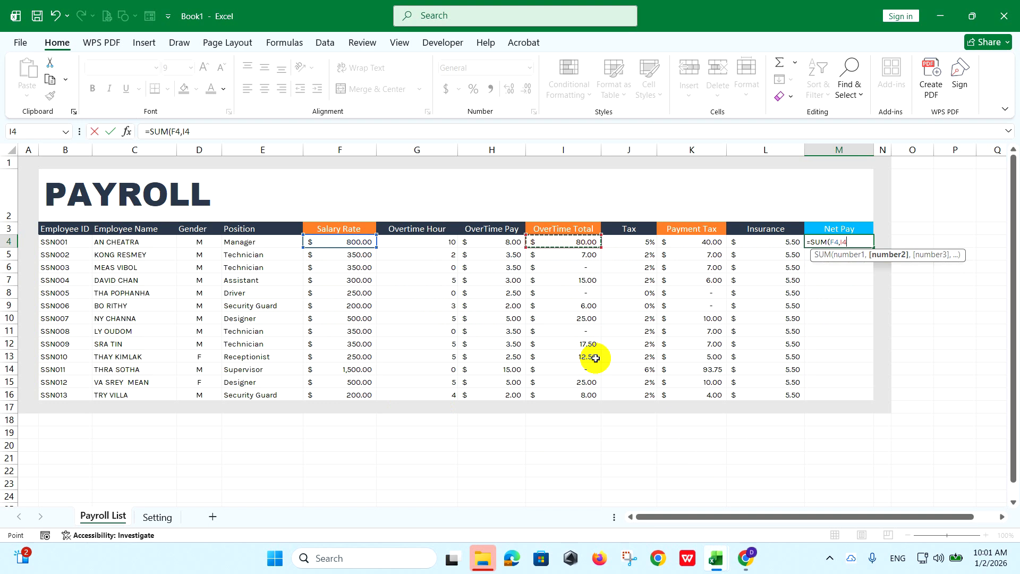
{"action": "type", "text": ")"}
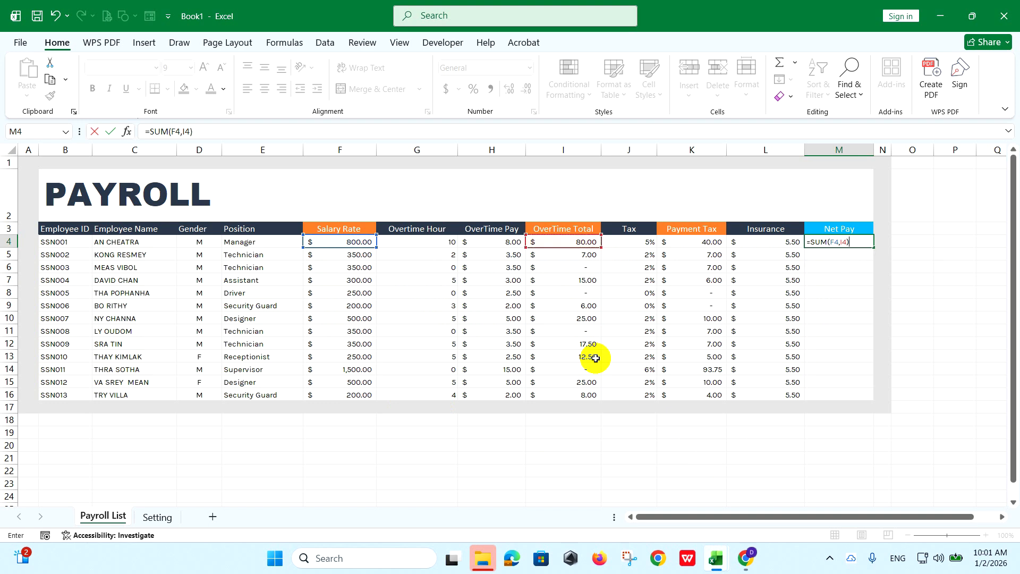
{"action": "type", "text": "-SUM("}
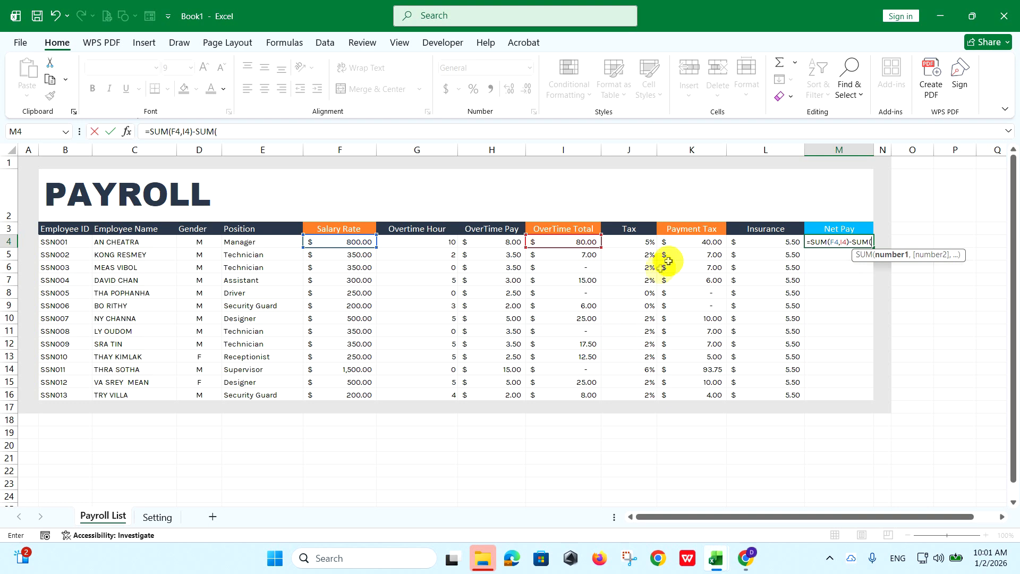
{"action": "left_click", "coordinate": [686, 241]}
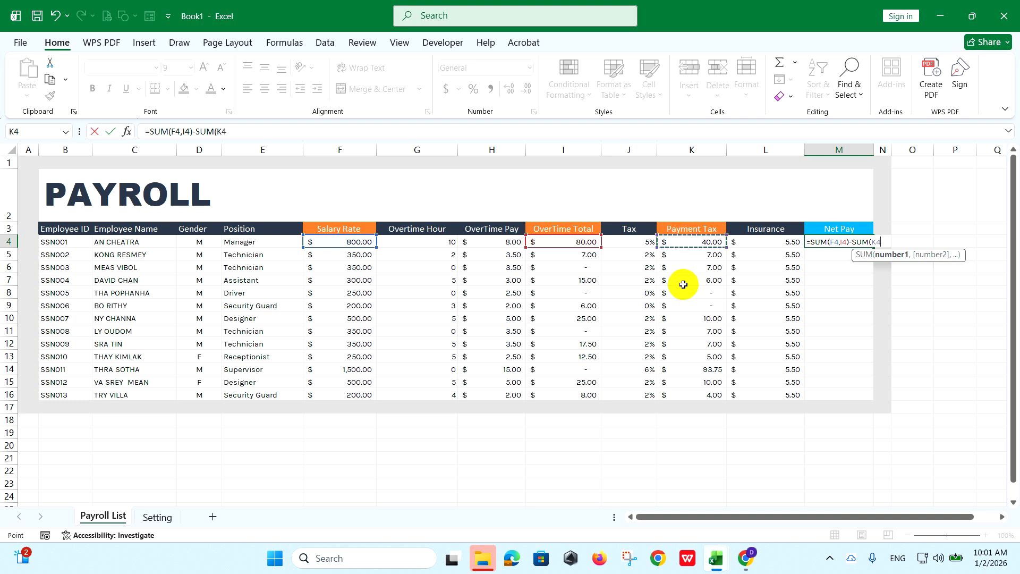
{"action": "type", "text": ","}
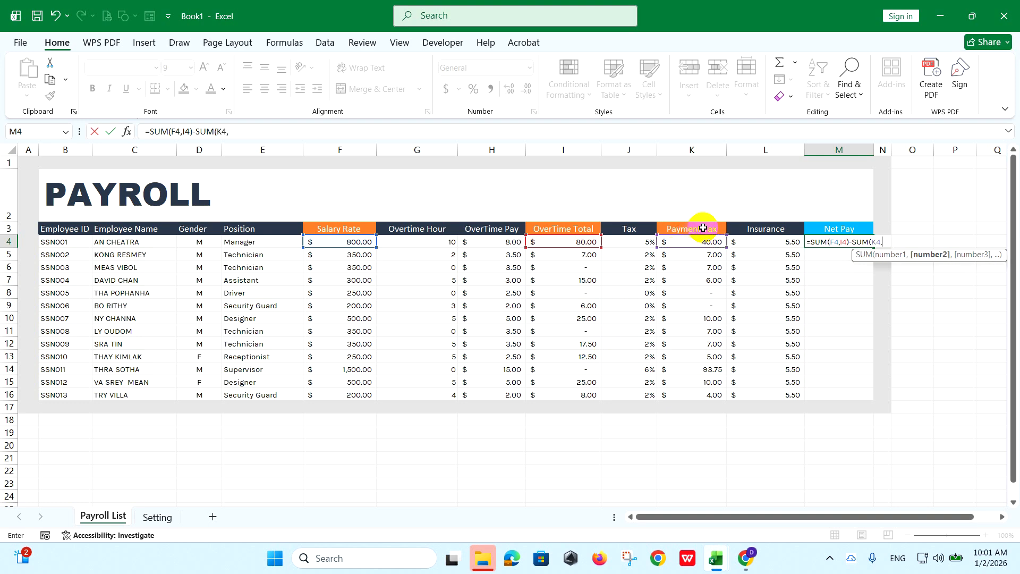
{"action": "left_click", "coordinate": [758, 242]}
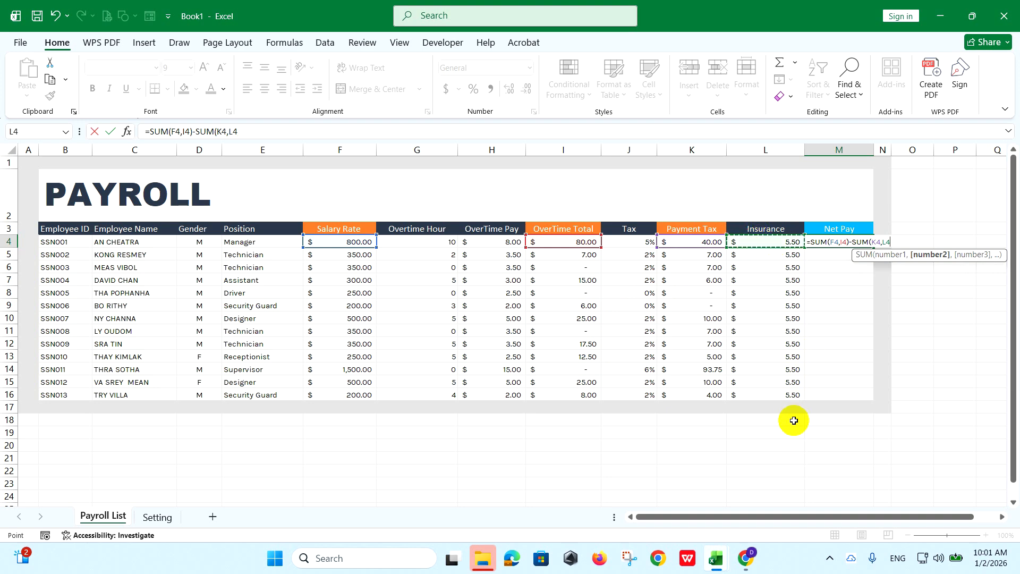
{"action": "type", "text": ")"}
{"action": "key", "text": "Return"}
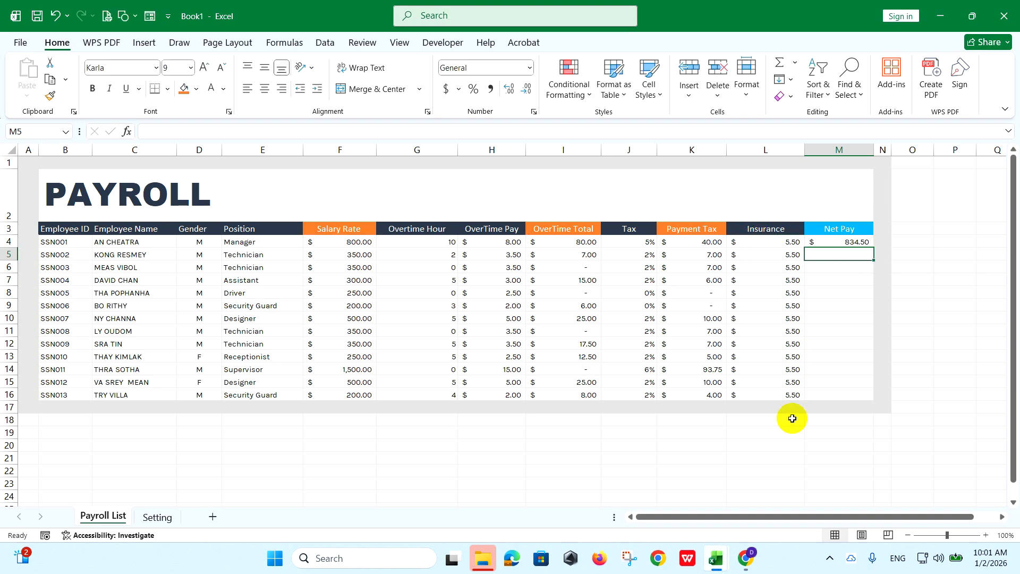
{"action": "left_click", "coordinate": [841, 242]}
{"action": "left_click_drag", "start_coordinate": [870, 247], "coordinate": [865, 397]}
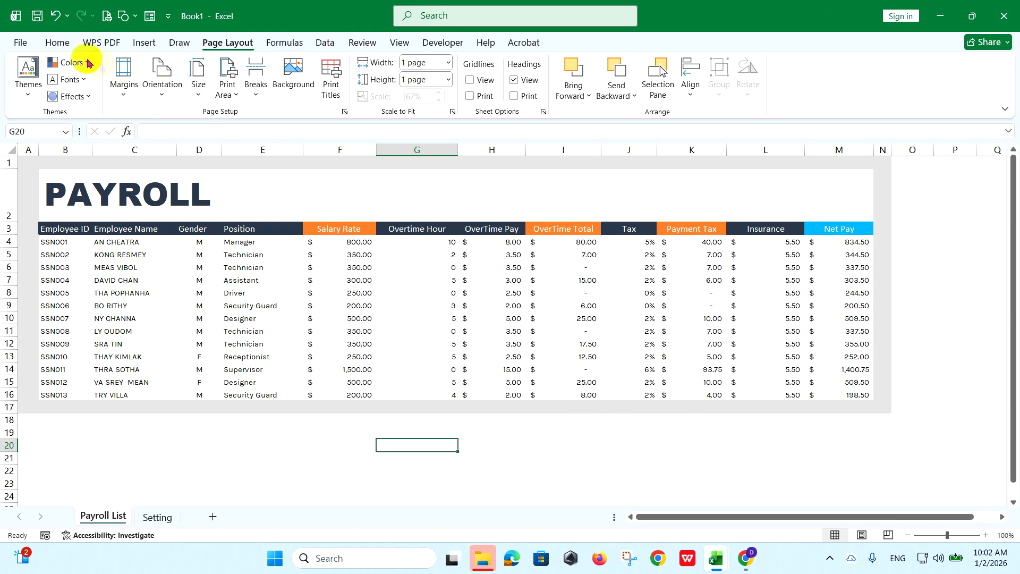
- Add the first employee's salary rate and overtime total in I20 with the formula =F4+I4
{"action": "left_click", "coordinate": [57, 42]}
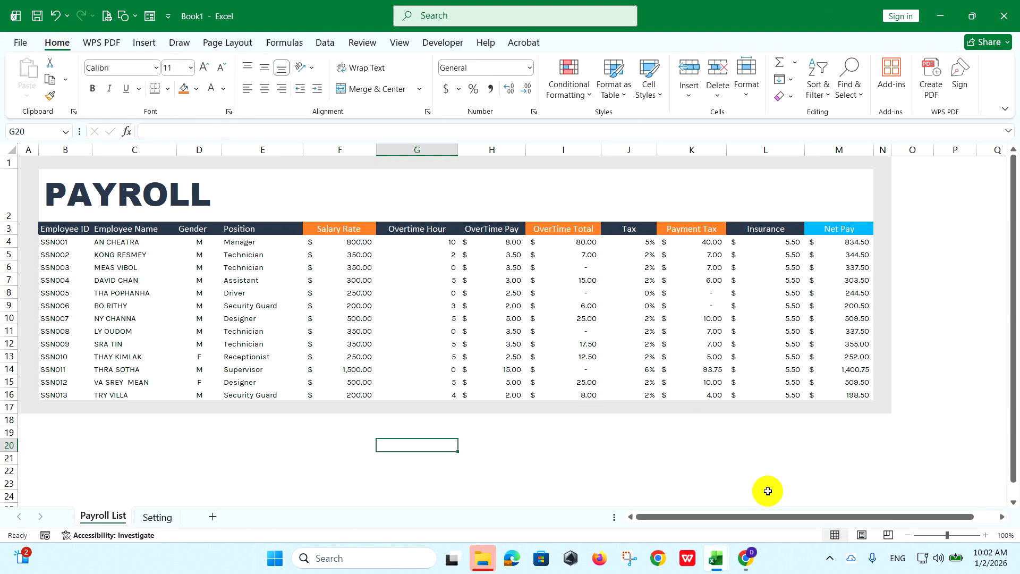
{"action": "left_click", "coordinate": [597, 449]}
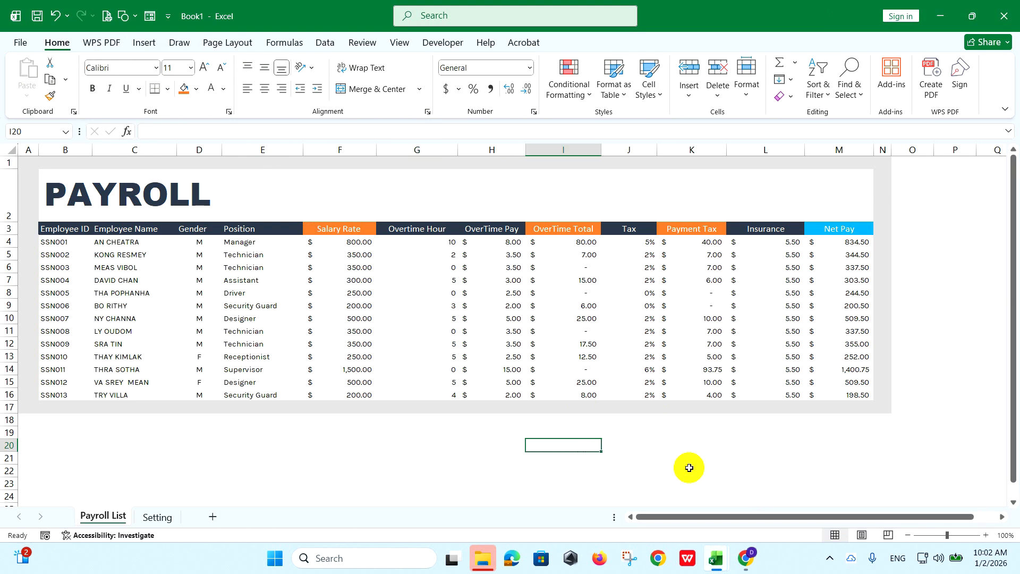
{"action": "type", "text": "="}
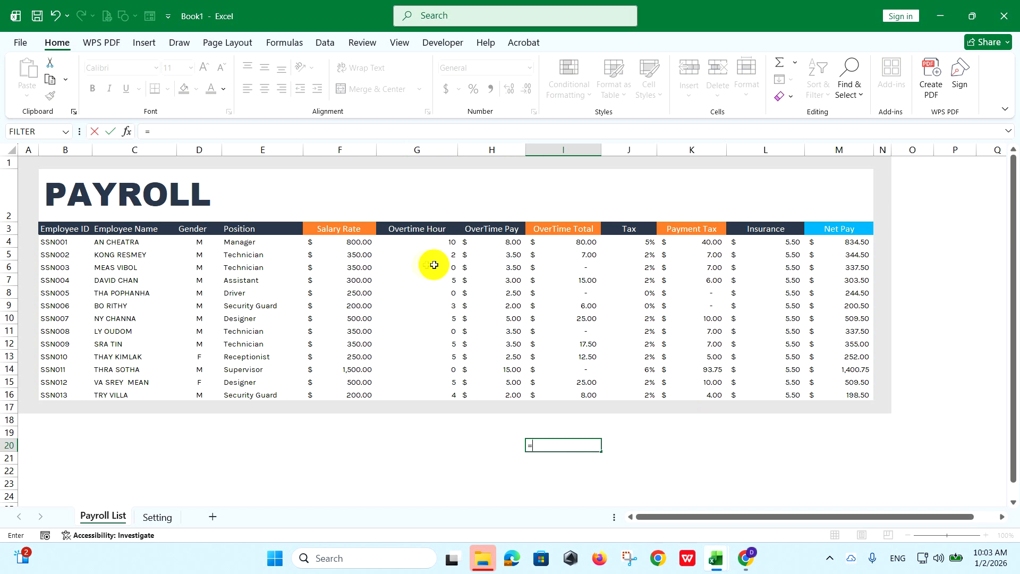
{"action": "left_click", "coordinate": [360, 244]}
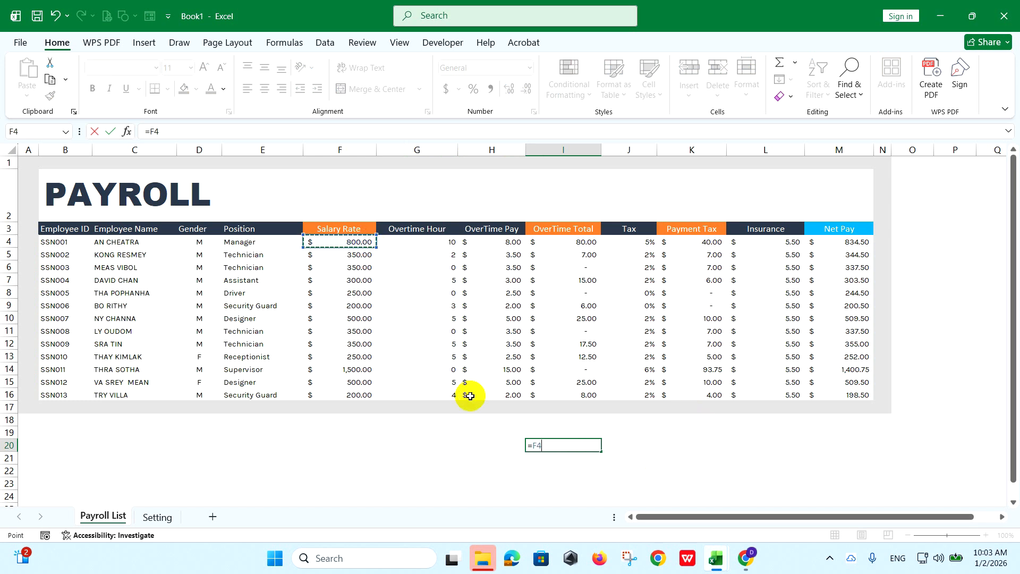
{"action": "type", "text": "+"}
{"action": "left_click", "coordinate": [570, 243]}
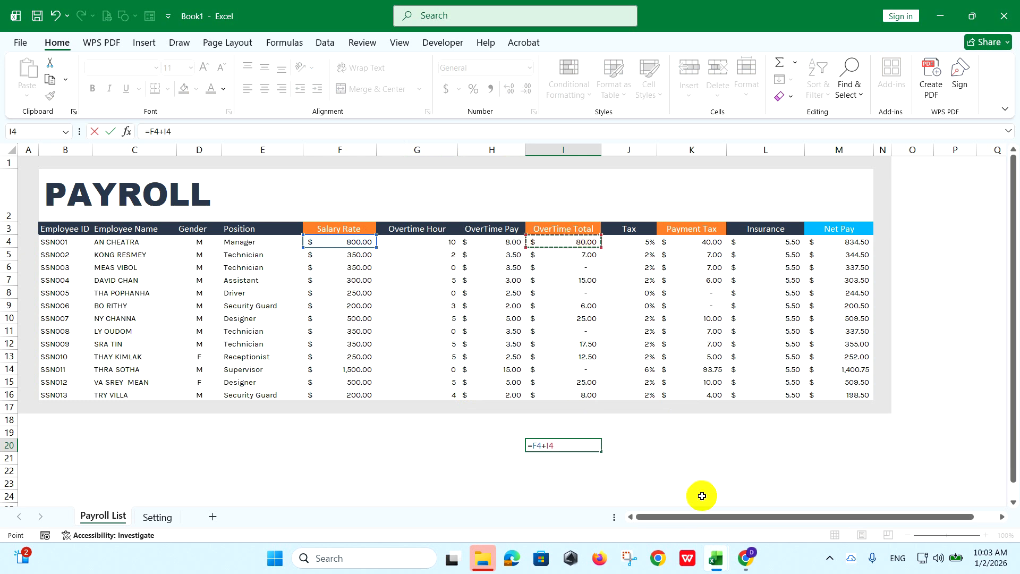
{"action": "key", "text": "Return"}
{"action": "left_click", "coordinate": [584, 445]}
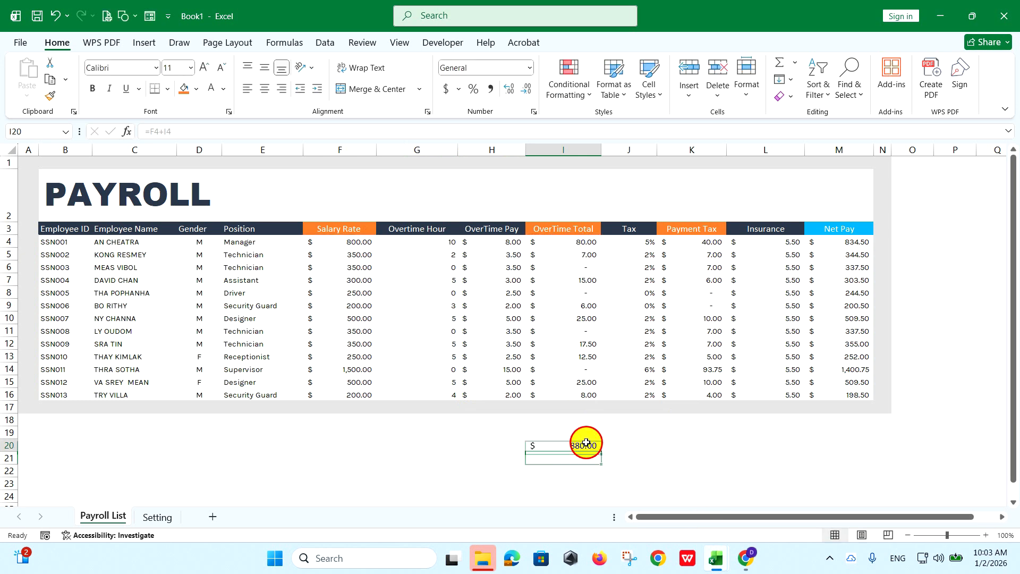
- Add the first employee's payment tax and insurance in J20 with the formula =K4+L4
{"action": "left_click", "coordinate": [626, 445]}
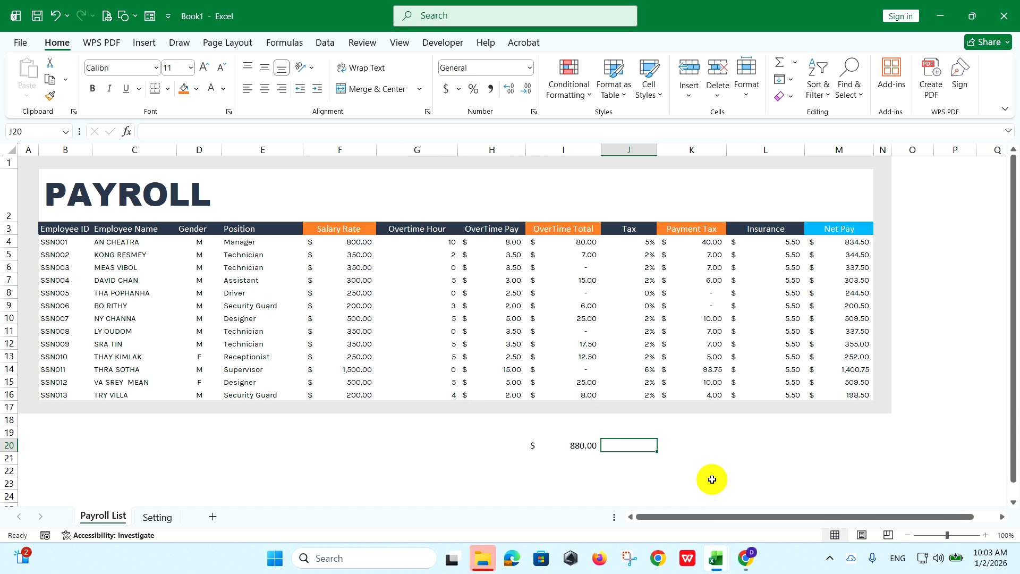
{"action": "type", "text": "="}
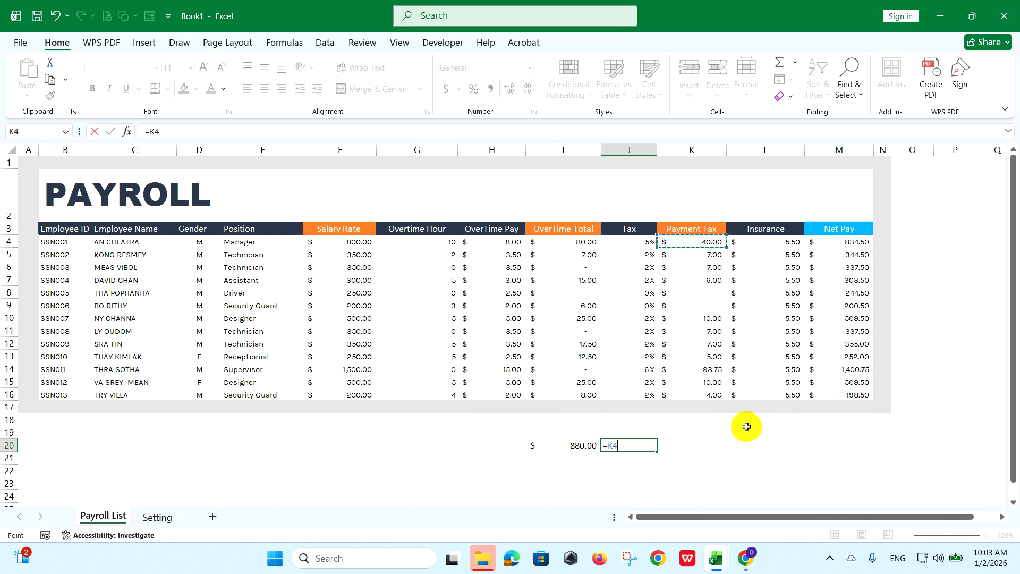
{"action": "left_click", "coordinate": [781, 244]}
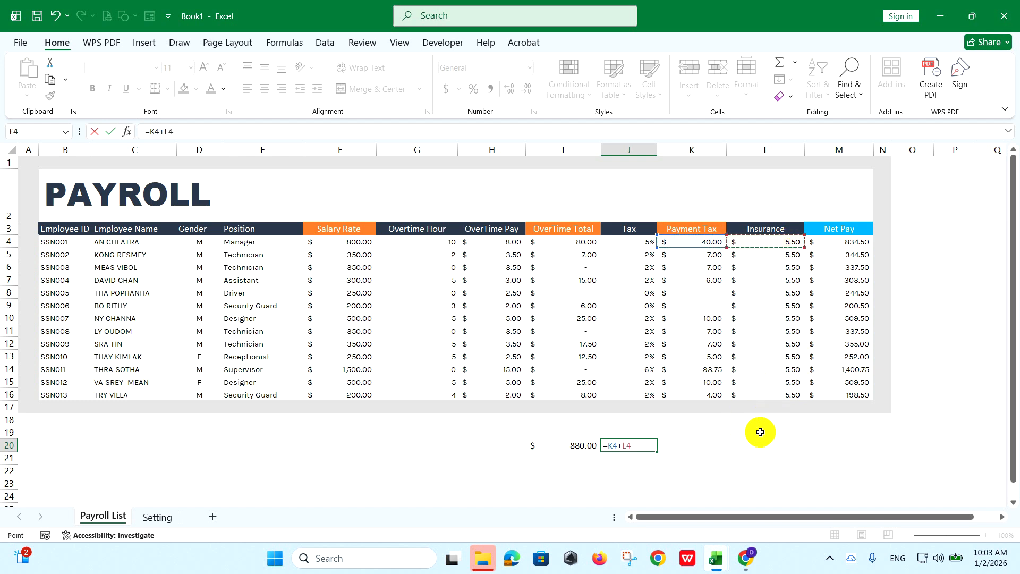
{"action": "key", "text": "Return"}
- Enter the label "Net pay" in K19 above the check calculation
{"action": "key", "text": "Up"}
{"action": "key", "text": "Right"}
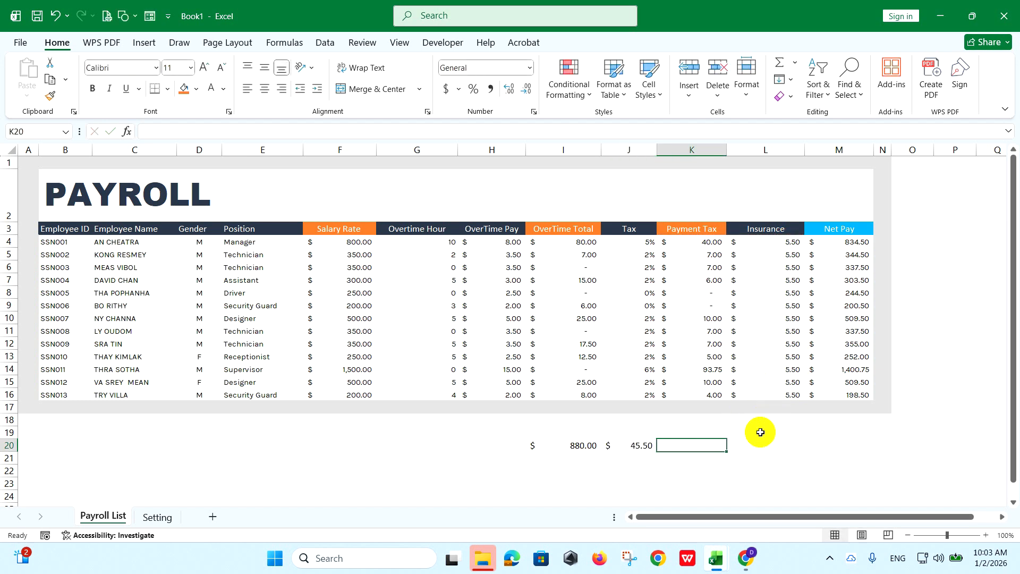
{"action": "key", "text": "Up"}
{"action": "type", "text": "nE"}
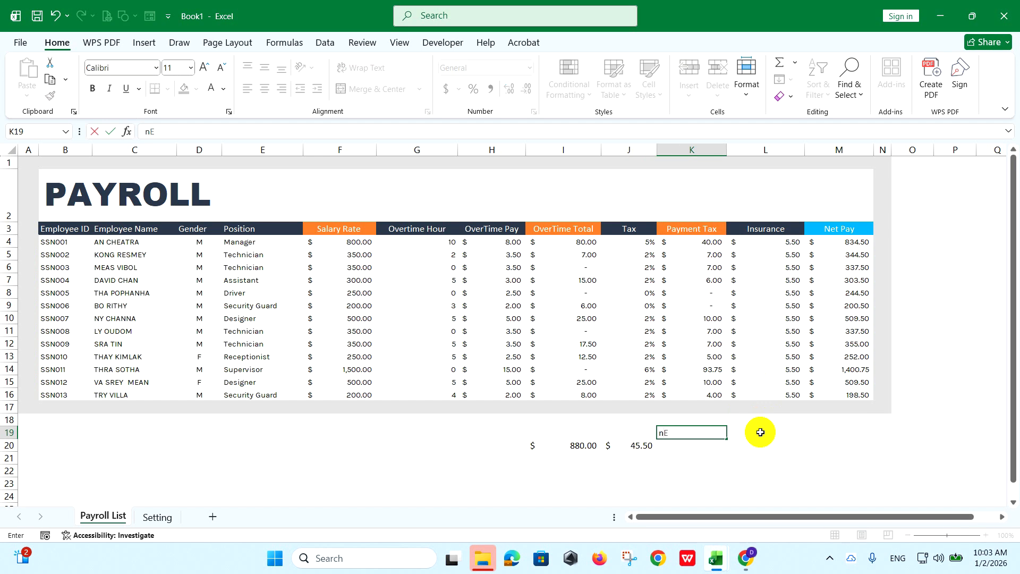
{"action": "key", "text": "Return"}
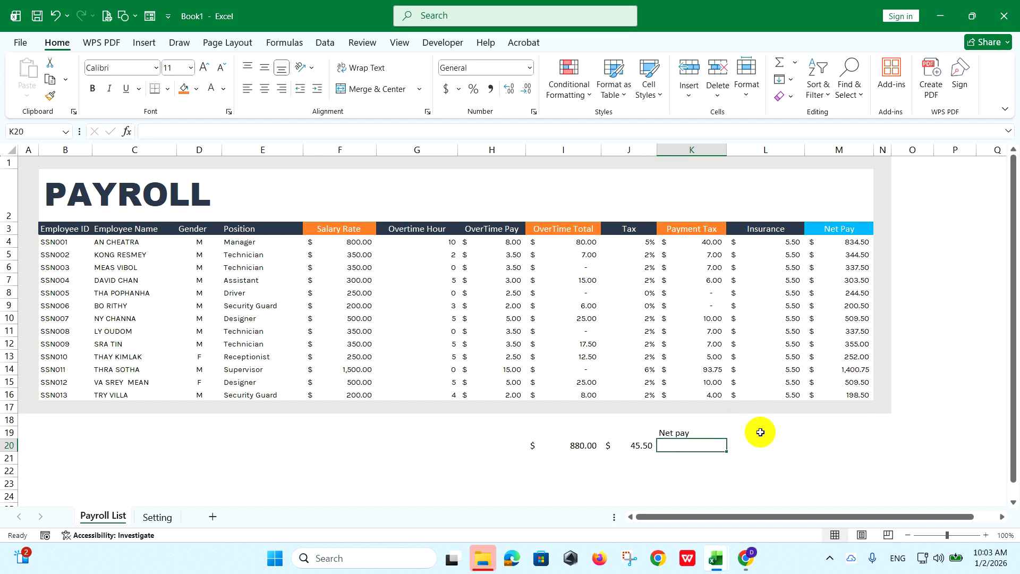
- Calculate the check net pay in K20 with the formula =I20-J20 and compare it with M4
{"action": "type", "text": "="}
{"action": "left_click", "coordinate": [581, 446]}
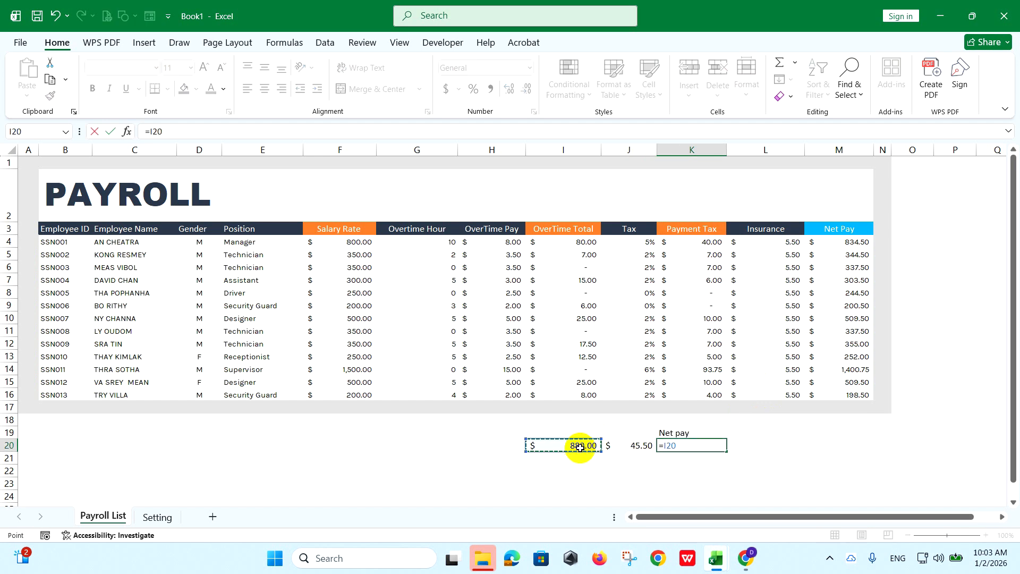
{"action": "type", "text": "-"}
{"action": "left_click", "coordinate": [627, 446]}
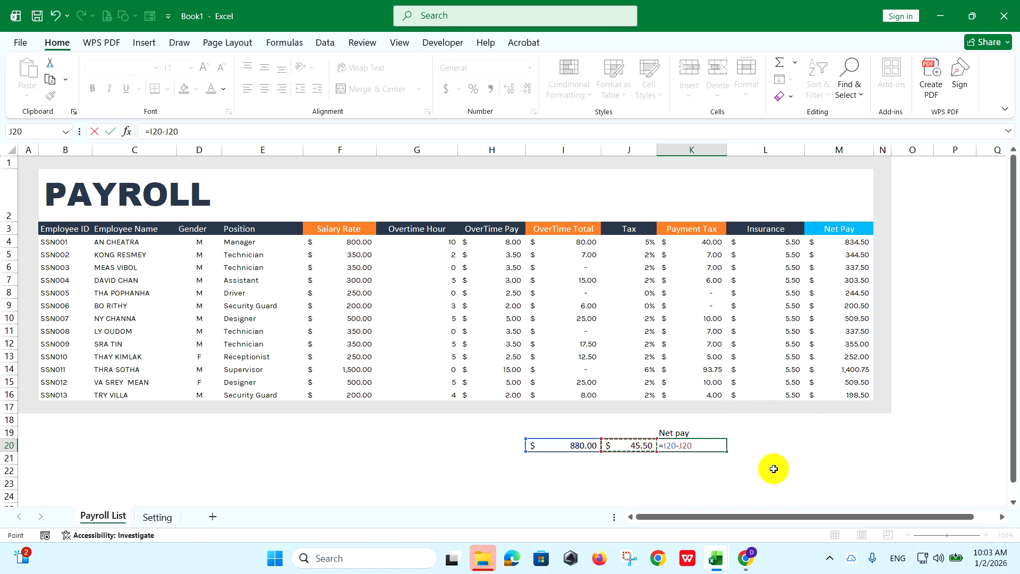
{"action": "key", "text": "Return"}
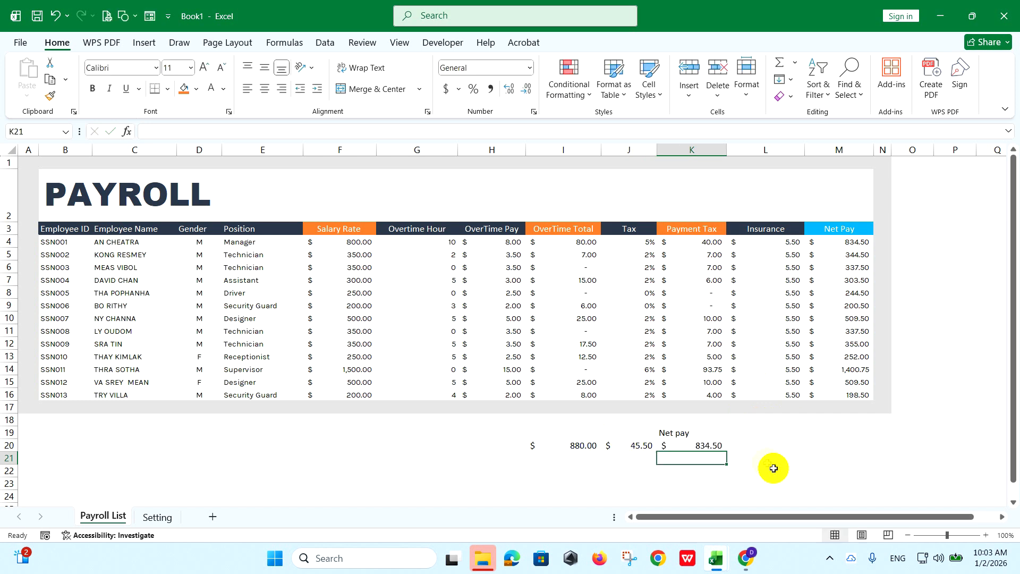
{"action": "left_click", "coordinate": [701, 446]}
{"action": "left_click", "coordinate": [853, 243], "text": "ctrl"}
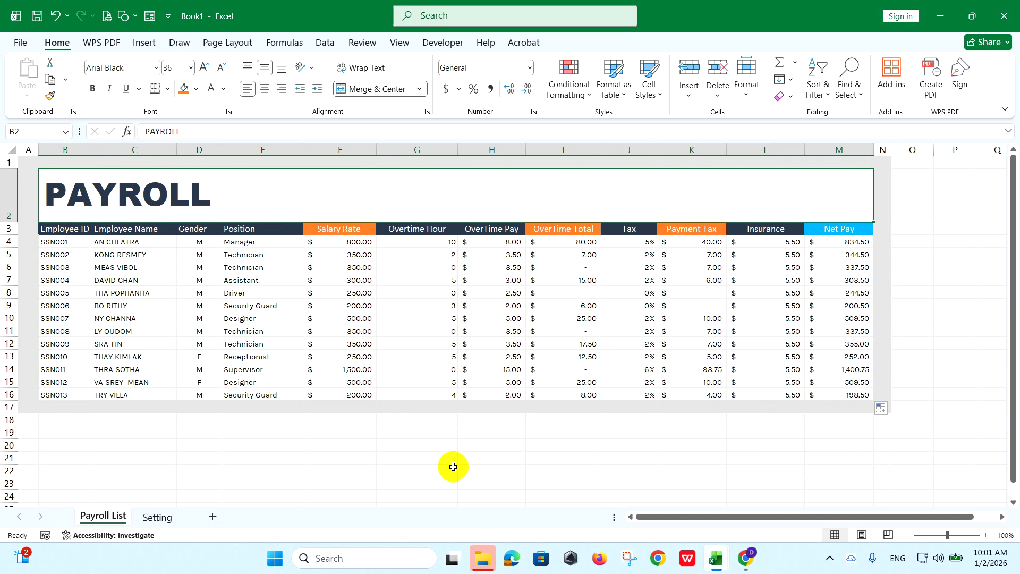
- Hide the gridlines on the Payroll List sheet
{"action": "left_click", "coordinate": [401, 45]}
{"action": "left_click", "coordinate": [182, 79]}
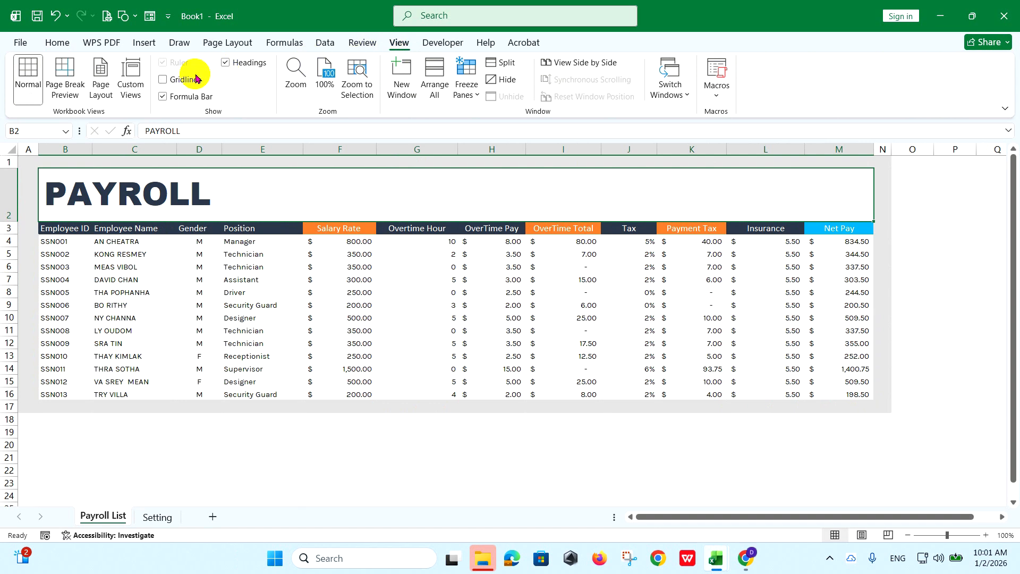
{"action": "left_click", "coordinate": [439, 439]}
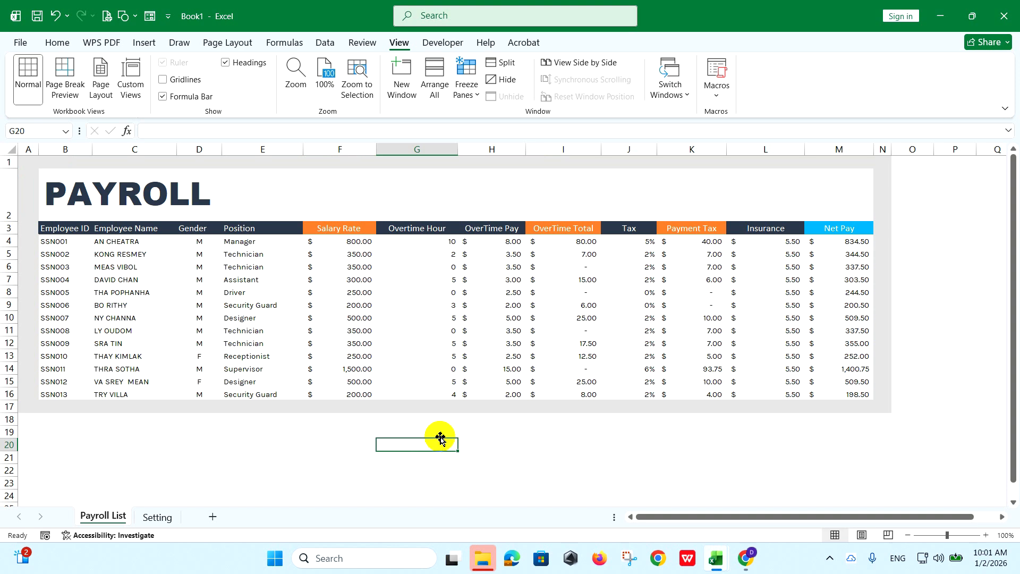
- Scale the printout of the sheet to fit 1 page wide and 1 page tall
{"action": "left_click", "coordinate": [239, 46]}
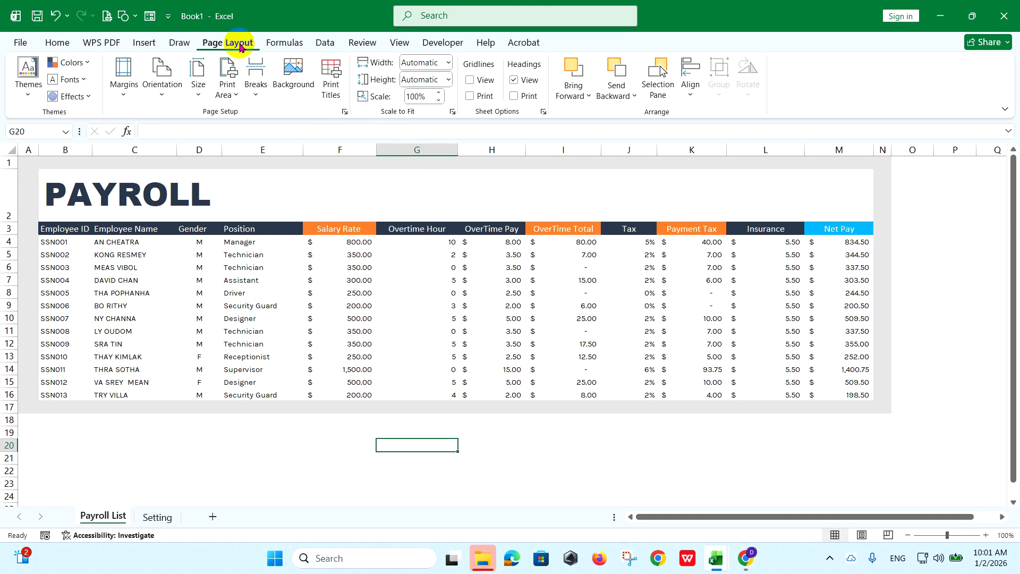
{"action": "left_click", "coordinate": [449, 62]}
{"action": "left_click", "coordinate": [437, 93]}
{"action": "left_click", "coordinate": [448, 80]}
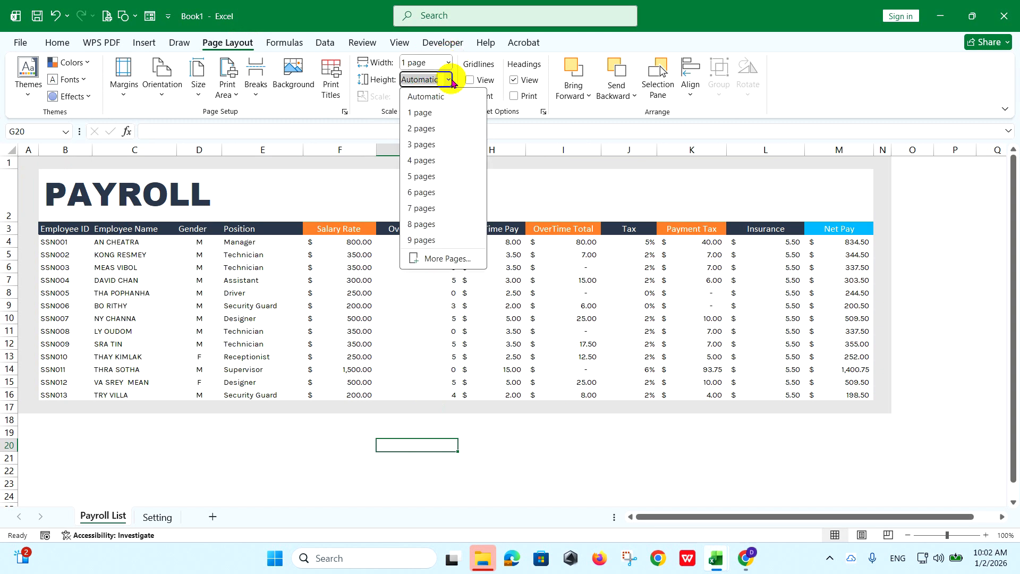
{"action": "left_click", "coordinate": [435, 113]}
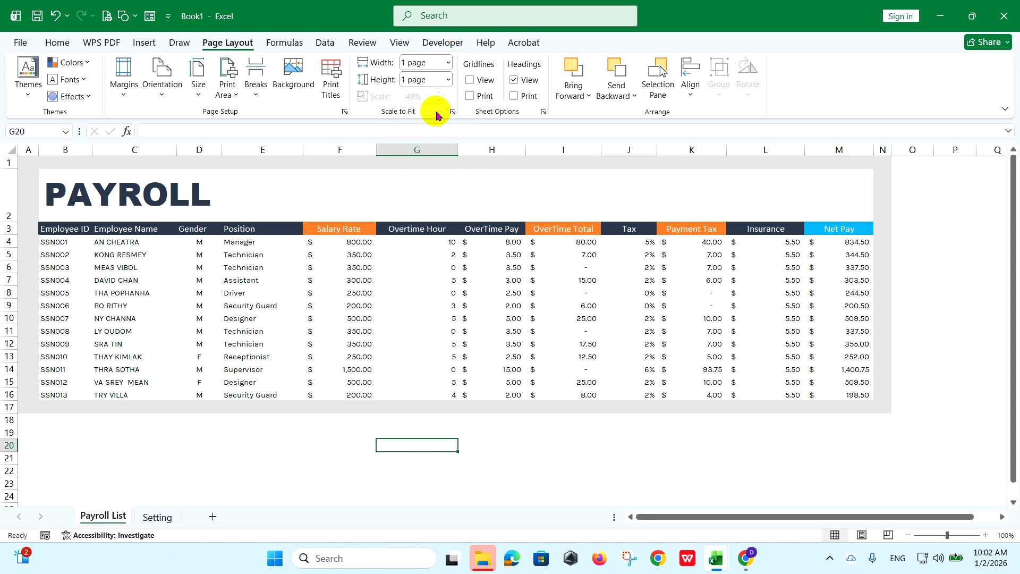
- Open the print preview of the payroll sheet and show its page orientation options
{"action": "left_click", "coordinate": [20, 42]}
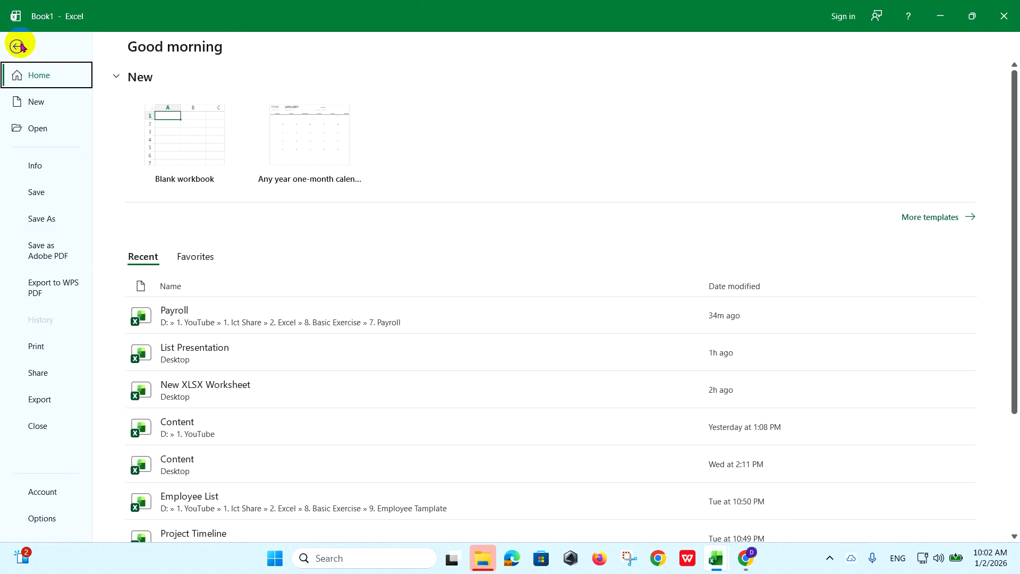
{"action": "left_click", "coordinate": [71, 346]}
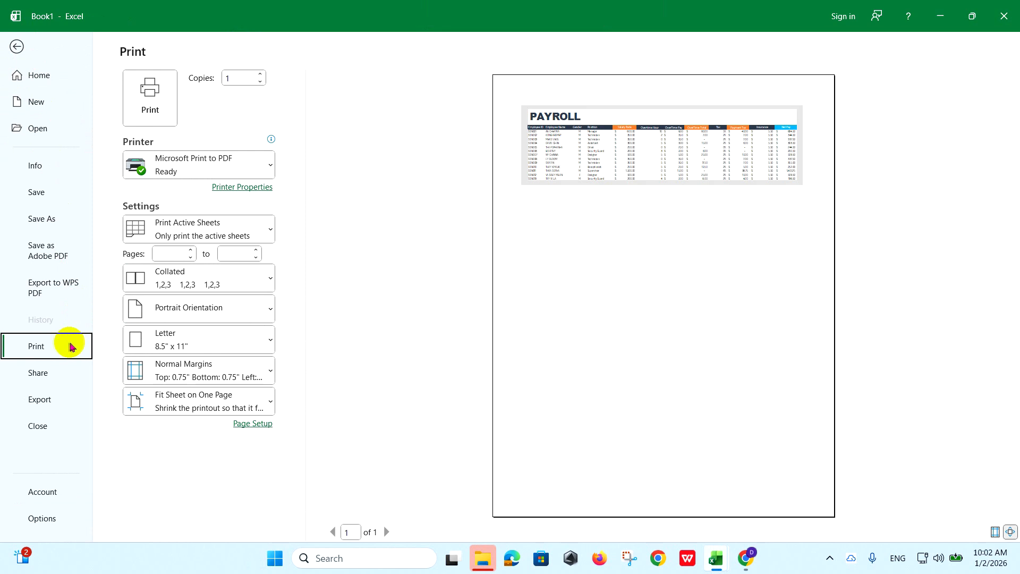
{"action": "left_click", "coordinate": [264, 306]}
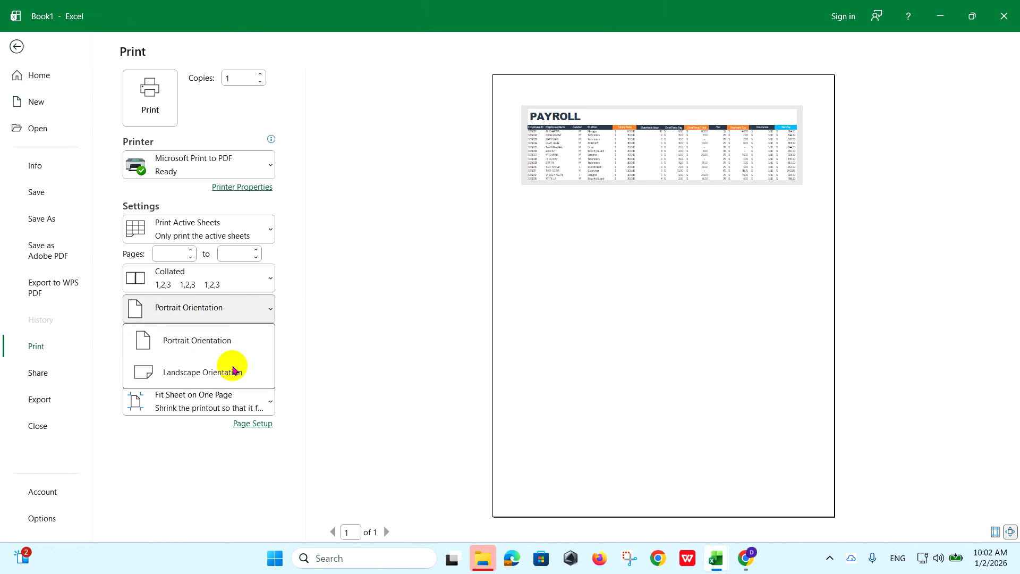